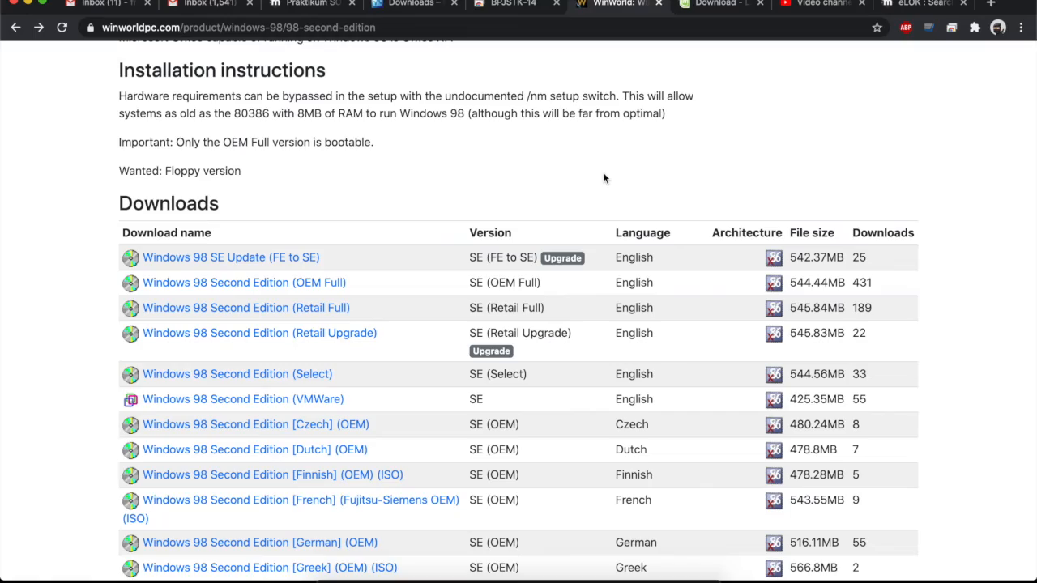
Show the macOS Launchpad app grid from the WinWorld Windows 98 SE page.
key(F4)
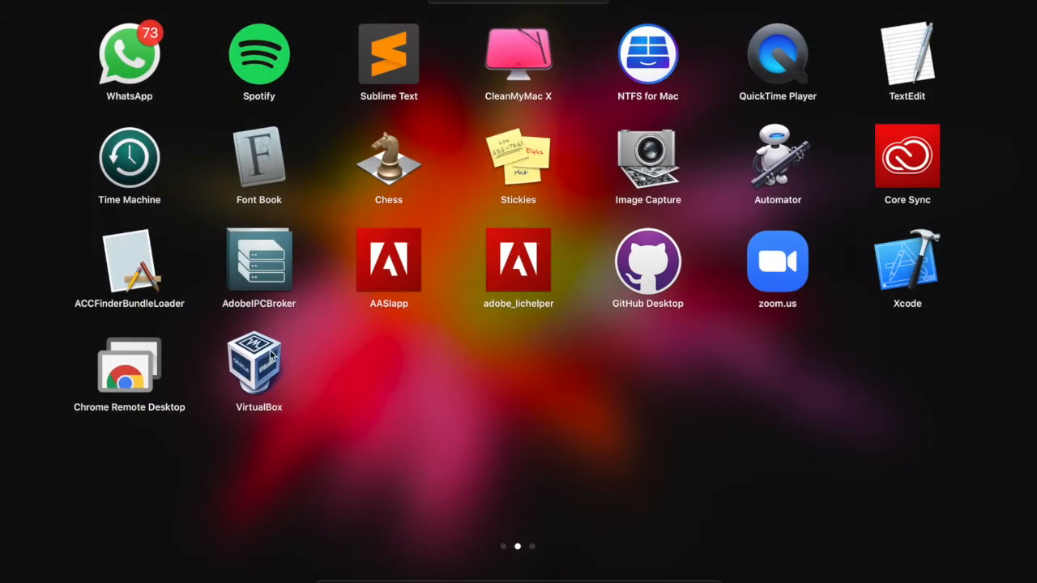
Launch VirtualBox Manager from Launchpad, then return to Chrome's Windows 98 SE downloads page.
click(277, 350)
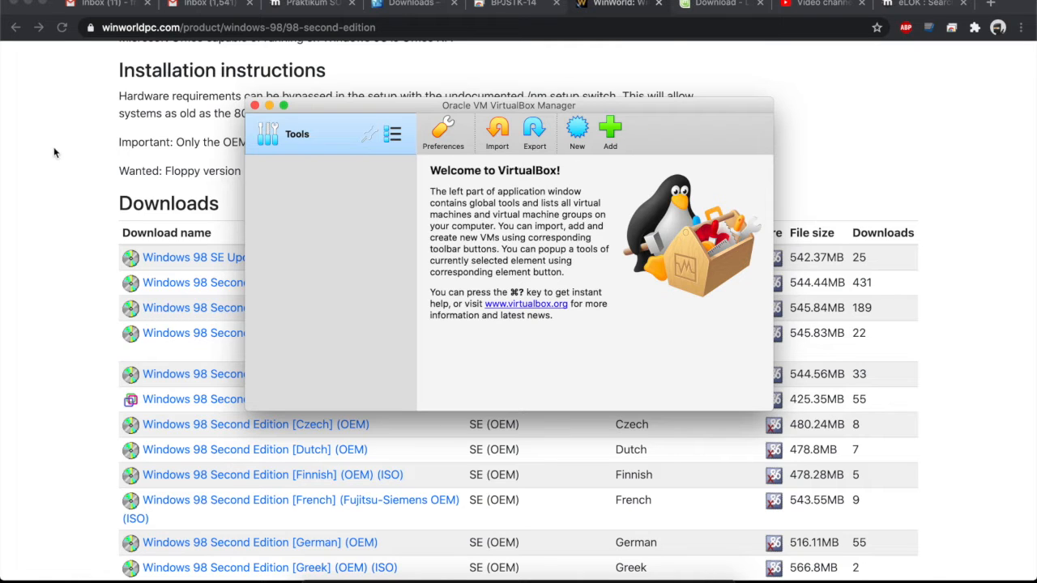
click(80, 142)
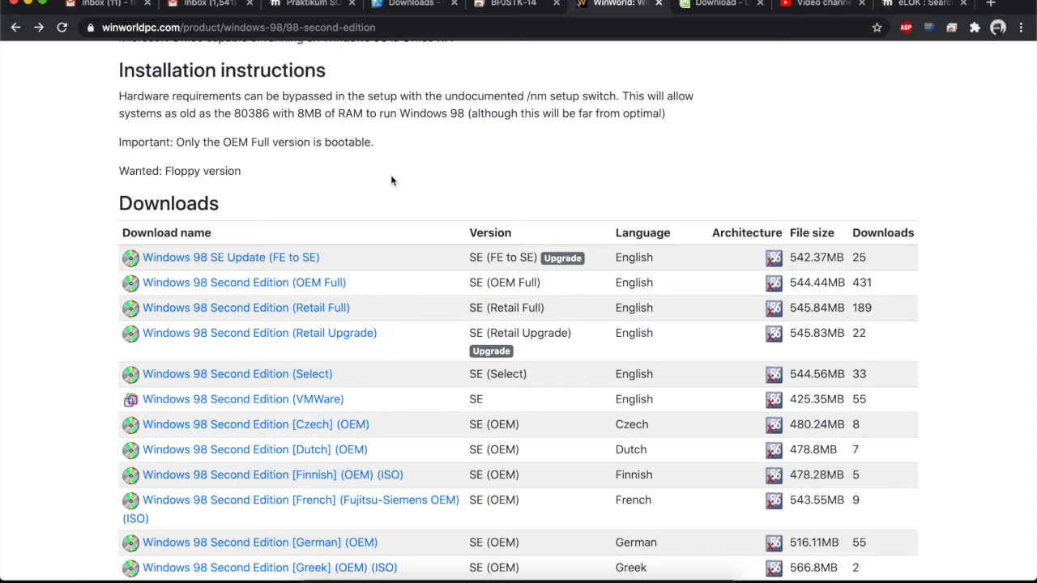
scroll(374, 187, down, 3)
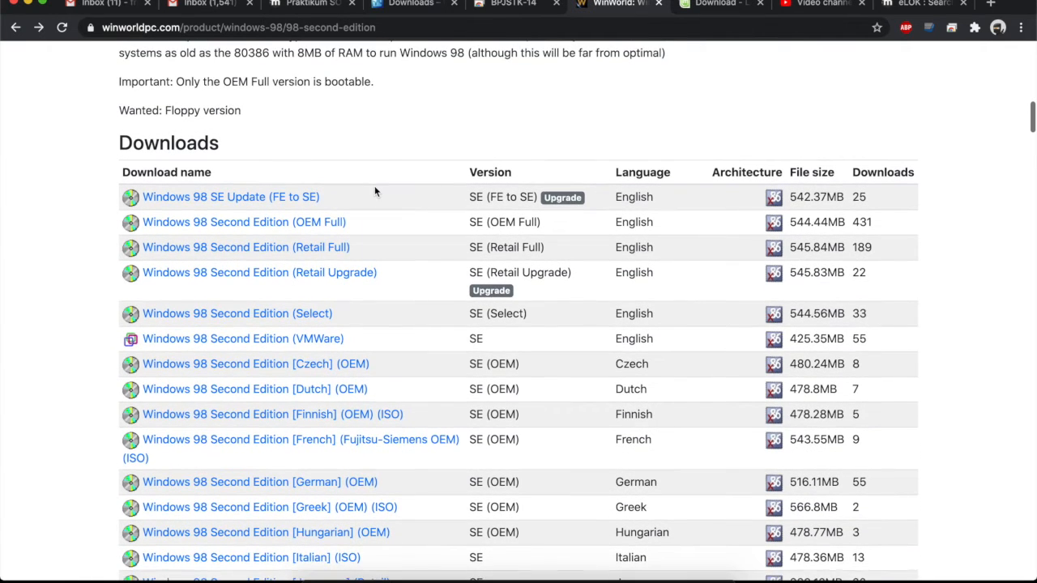
scroll(376, 180, down, 2)
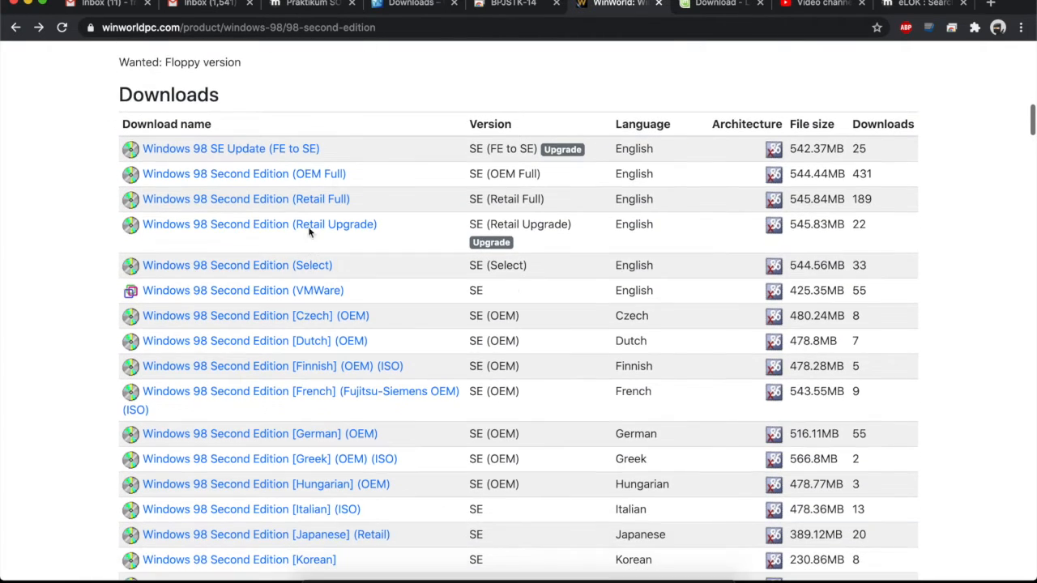
scroll(409, 105, up, 2)
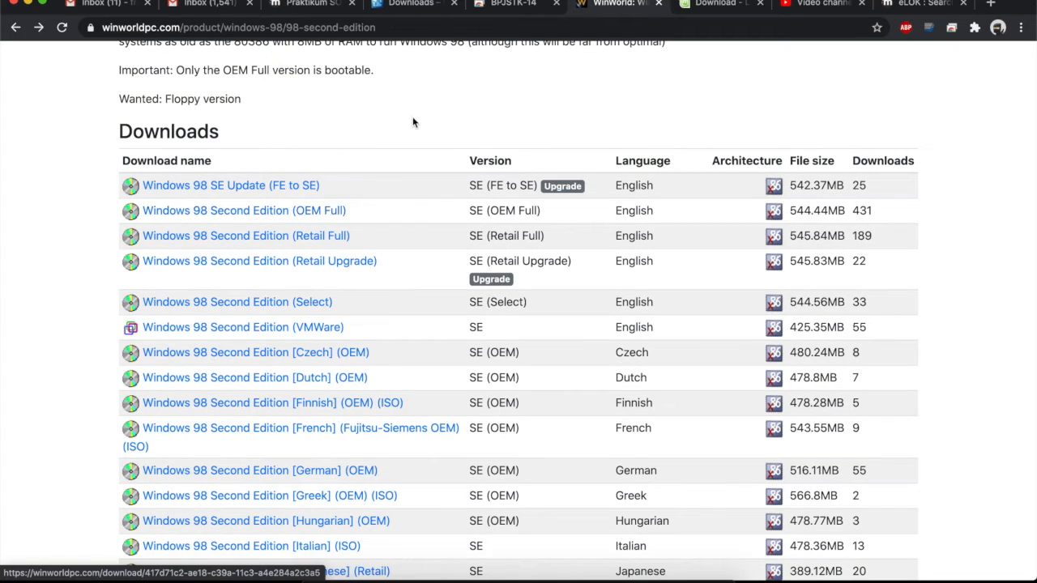
scroll(412, 122, up, 1)
scroll(413, 123, up, 1)
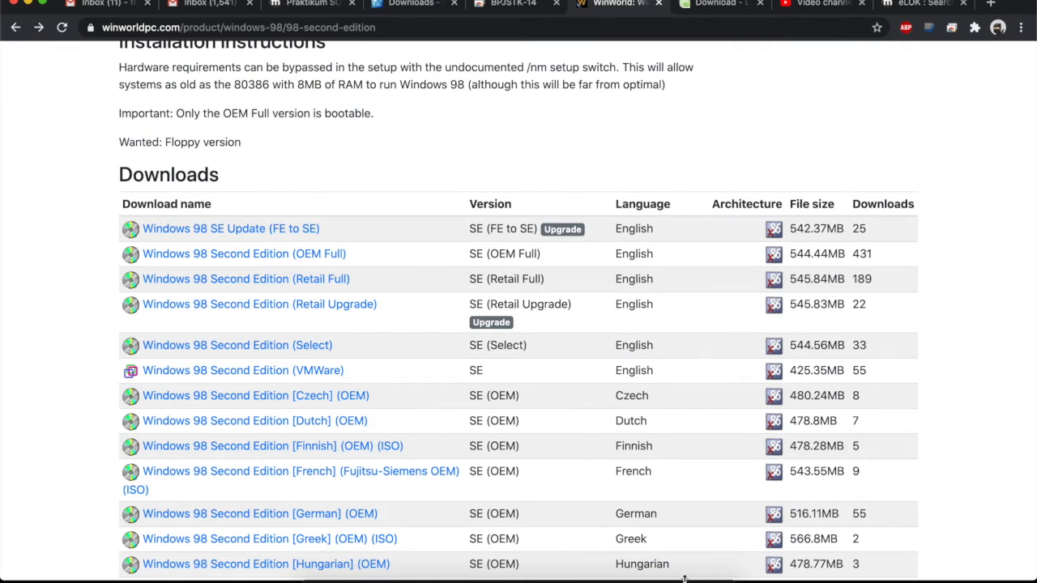
Browse Finder to Downloads and open the extracted Microsoft Windows 98 Second Edition folder.
click(255, 570)
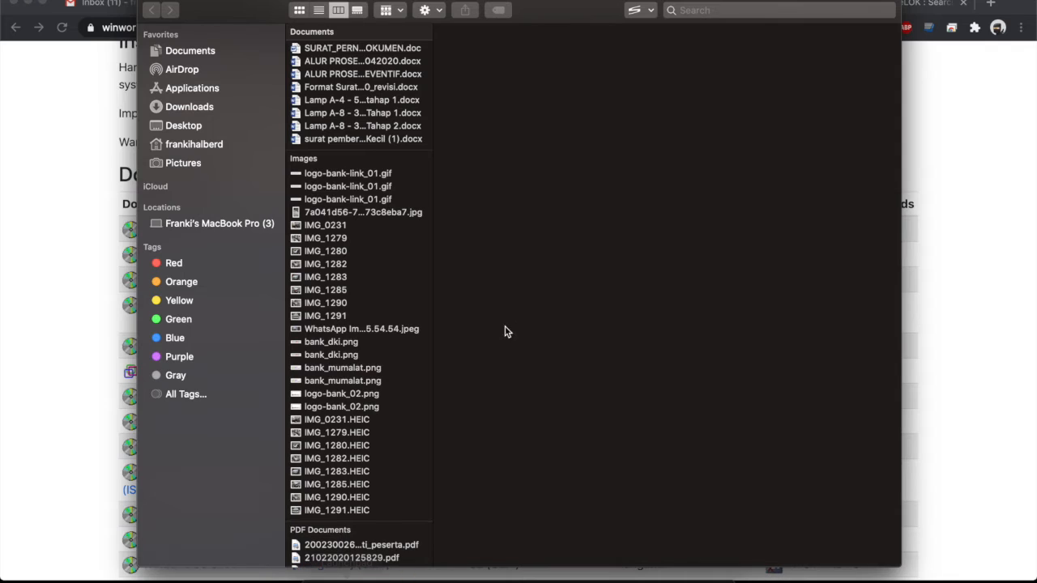
click(198, 52)
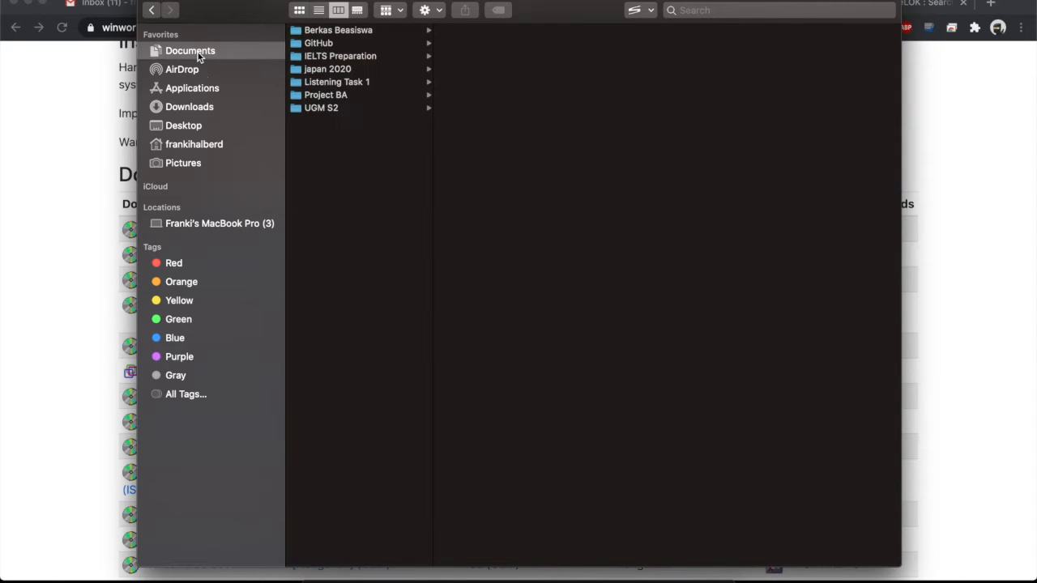
click(193, 106)
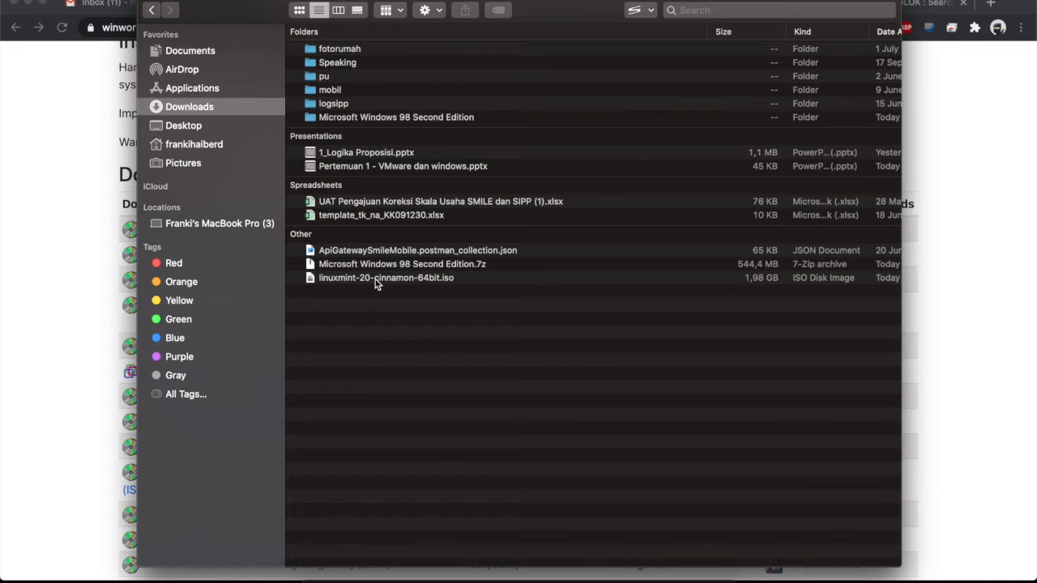
click(487, 268)
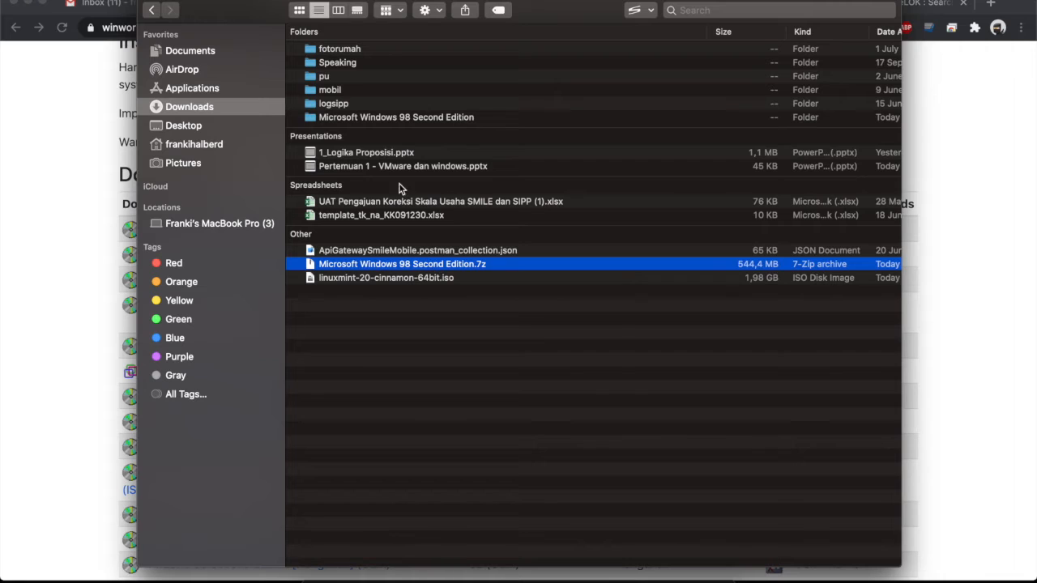
click(382, 118)
click(381, 118)
click(324, 117)
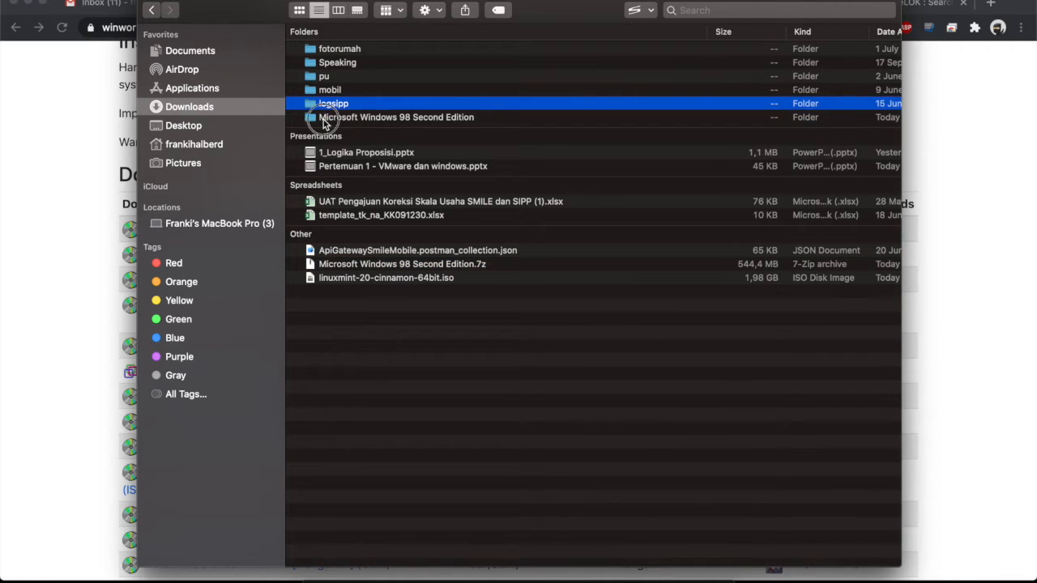
double_click(323, 119)
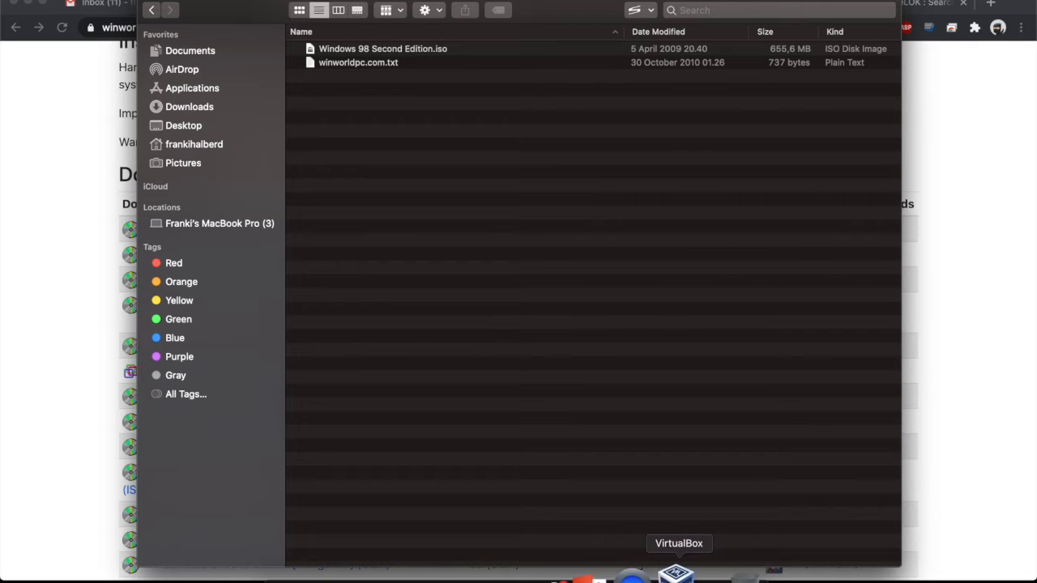
Start a new VM named Windows98_Tutor, type Microsoft Windows, version Windows 98, default folder.
click(671, 574)
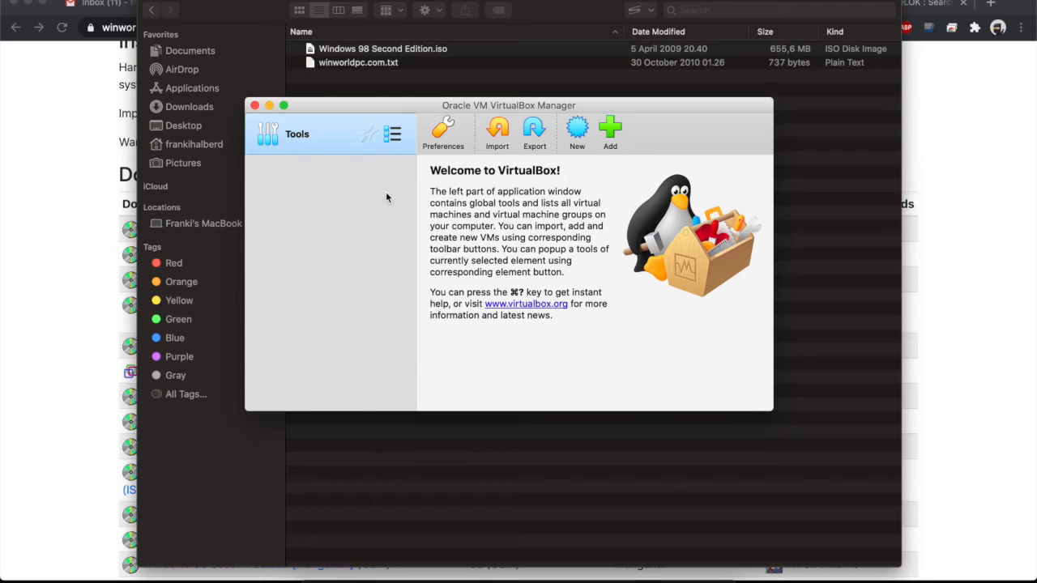
click(578, 131)
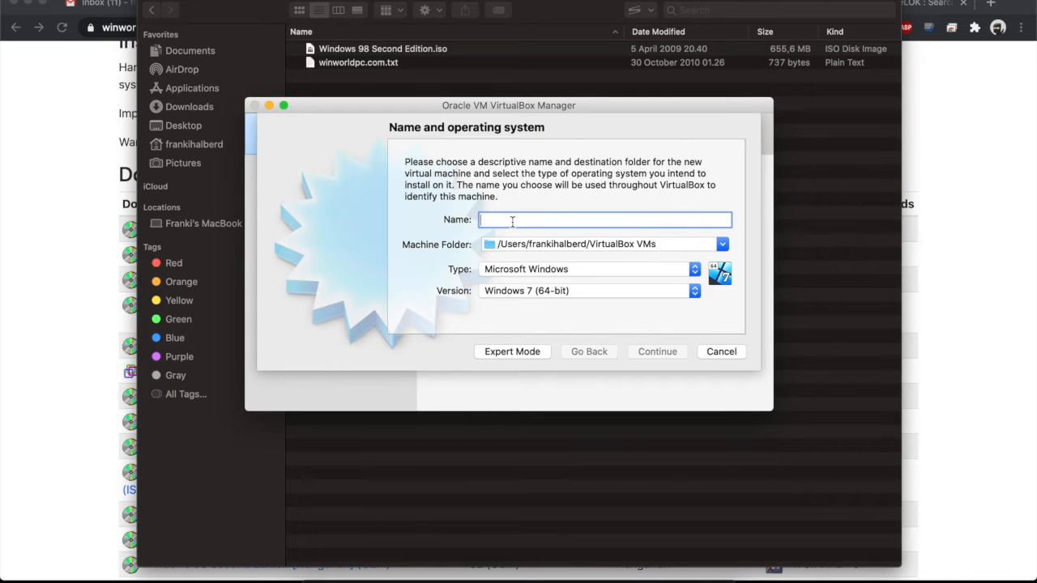
text(Windo)
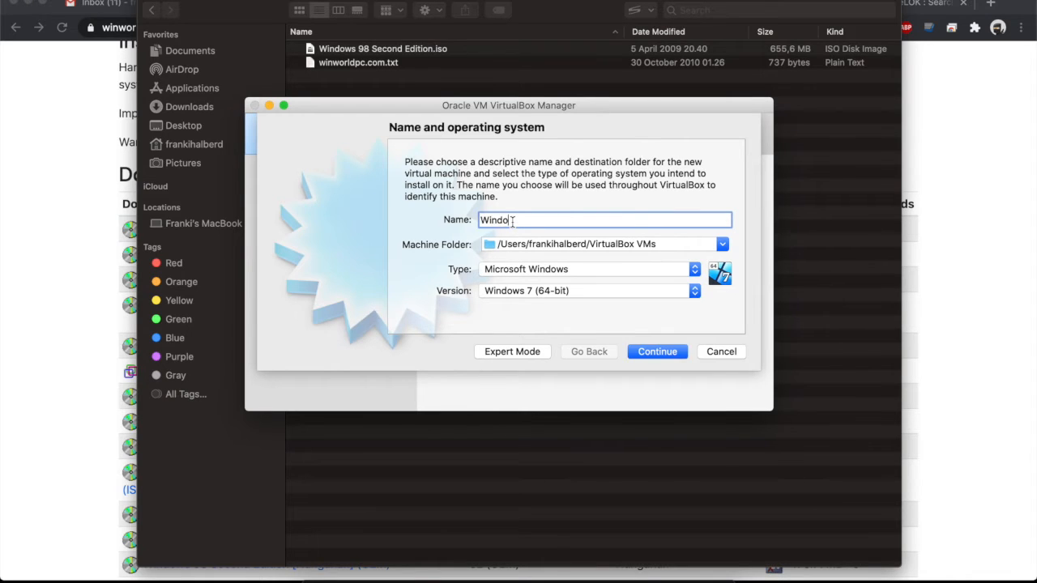
text(ws98_Tutor)
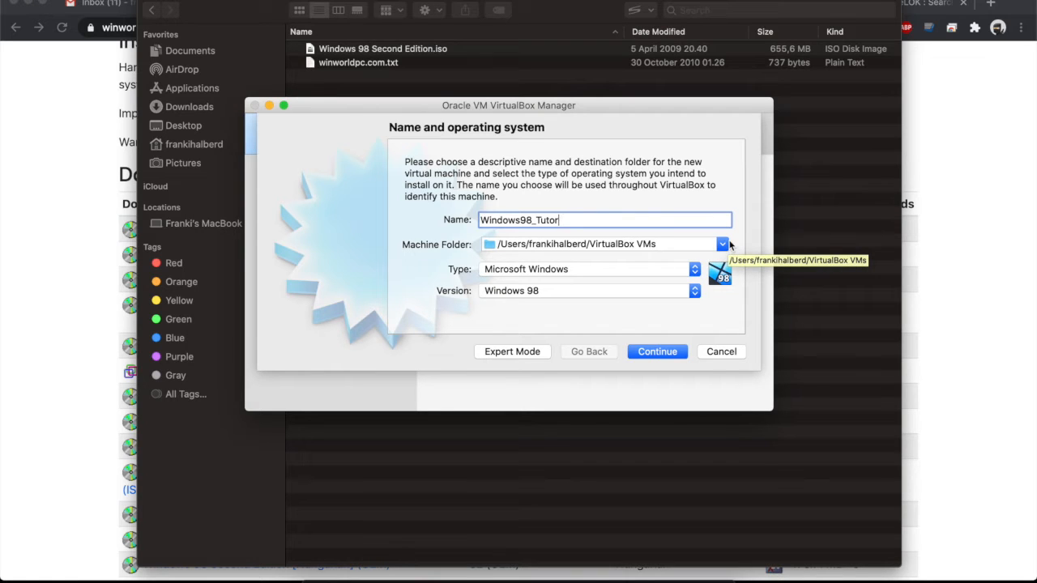
click(723, 244)
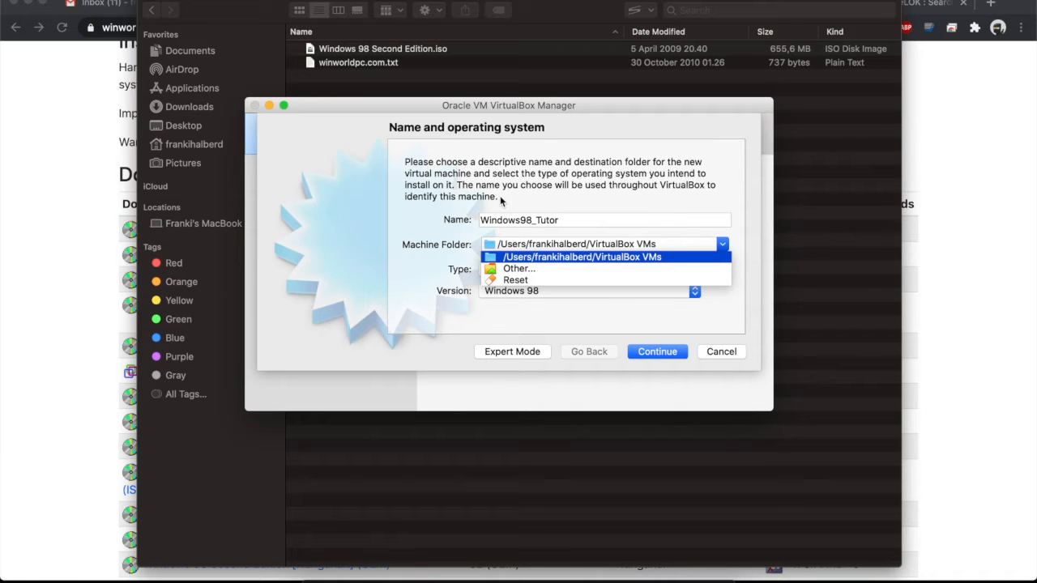
click(503, 199)
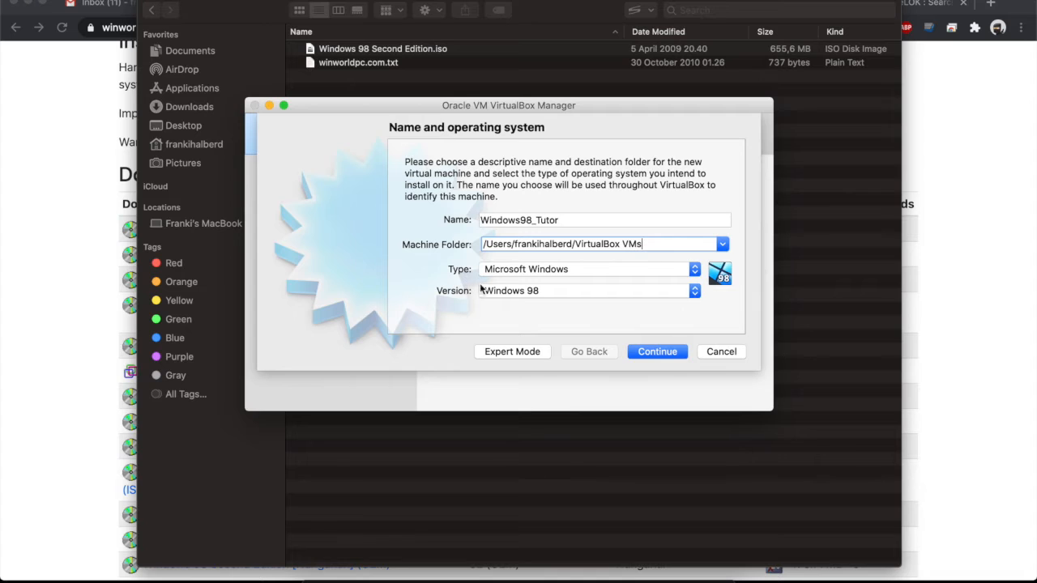
click(637, 272)
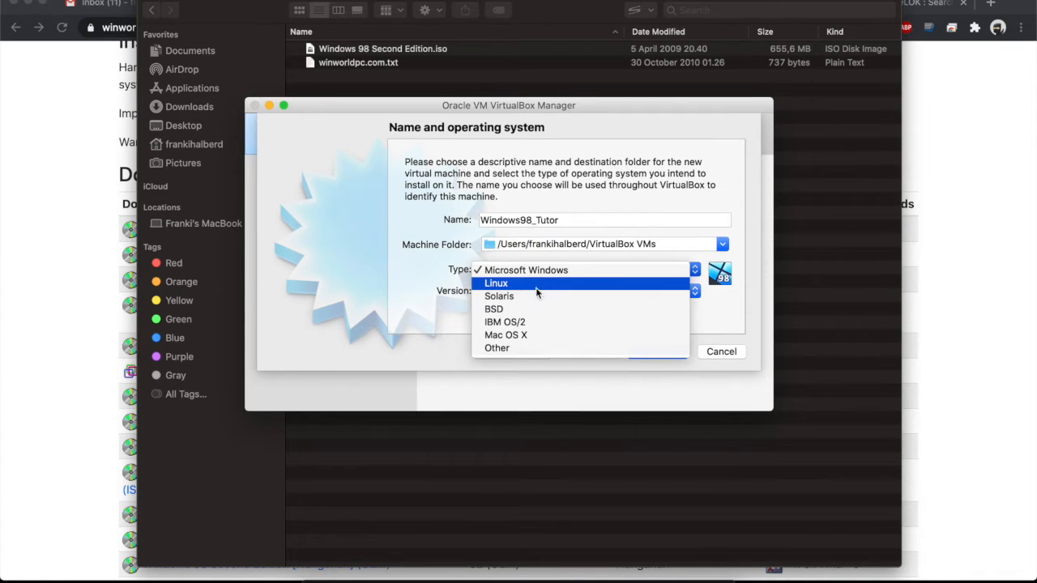
click(559, 268)
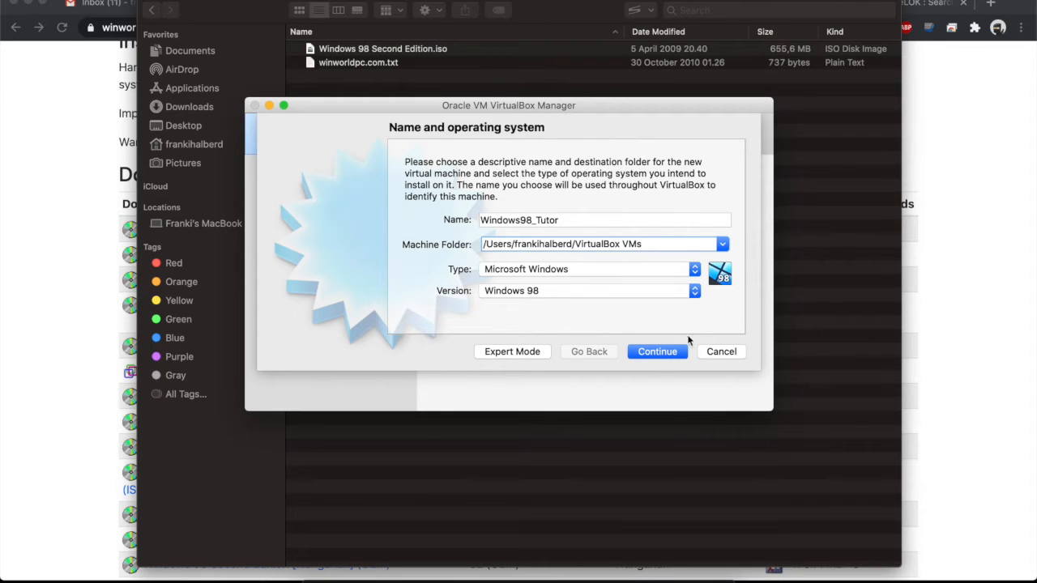
click(668, 354)
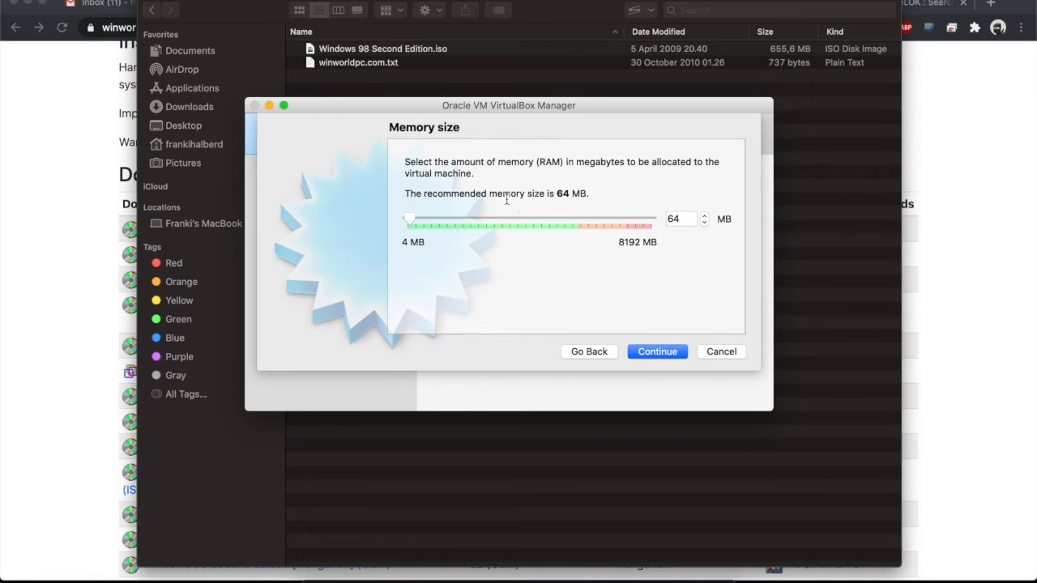
Set Windows98_Tutor's memory slider to 256 MB and continue to the hard disk page.
click(411, 221)
mouse_move(411, 220)
mouse_down()
mouse_move(446, 219)
mouse_move(427, 216)
mouse_up()
drag(424, 218, 419, 219)
click(660, 352)
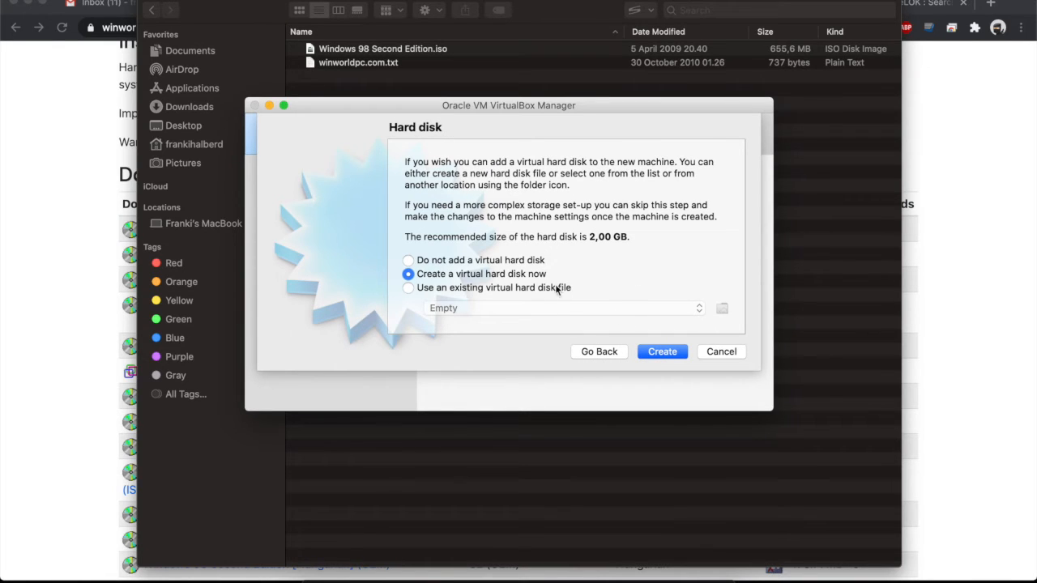
Choose to create a new dynamically allocated VDI virtual hard disk.
click(663, 351)
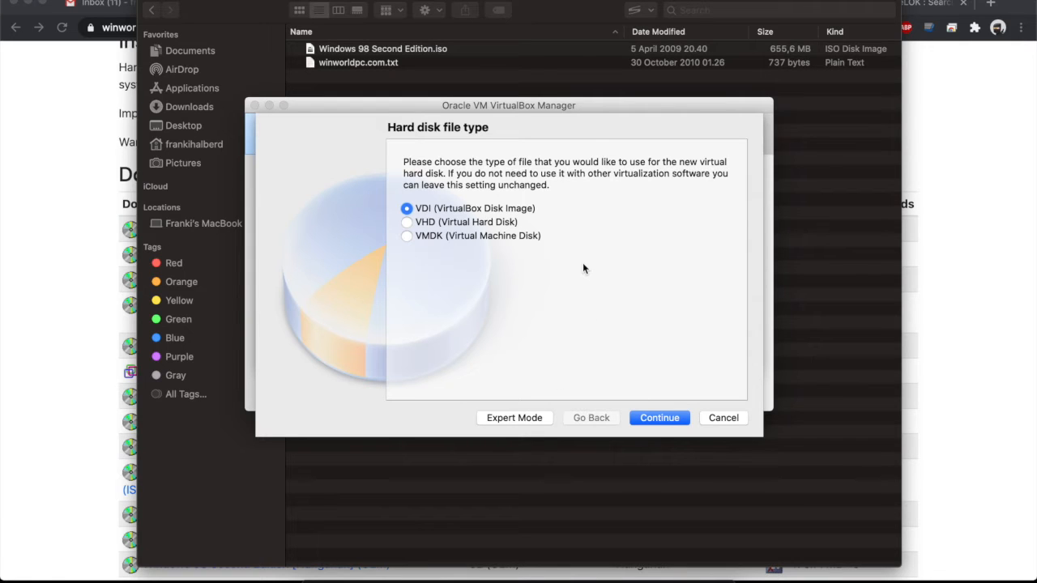
click(659, 419)
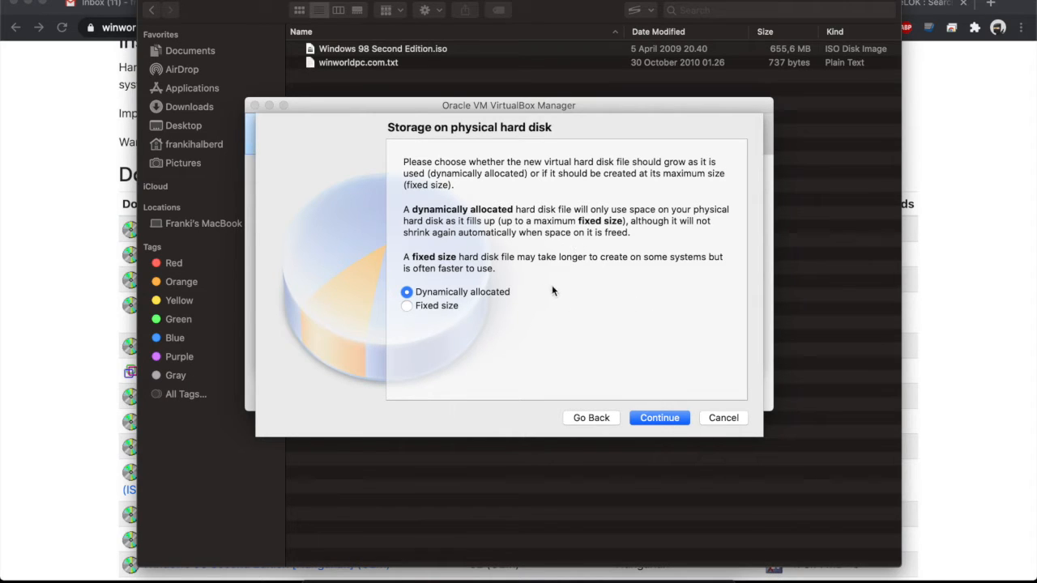
click(659, 418)
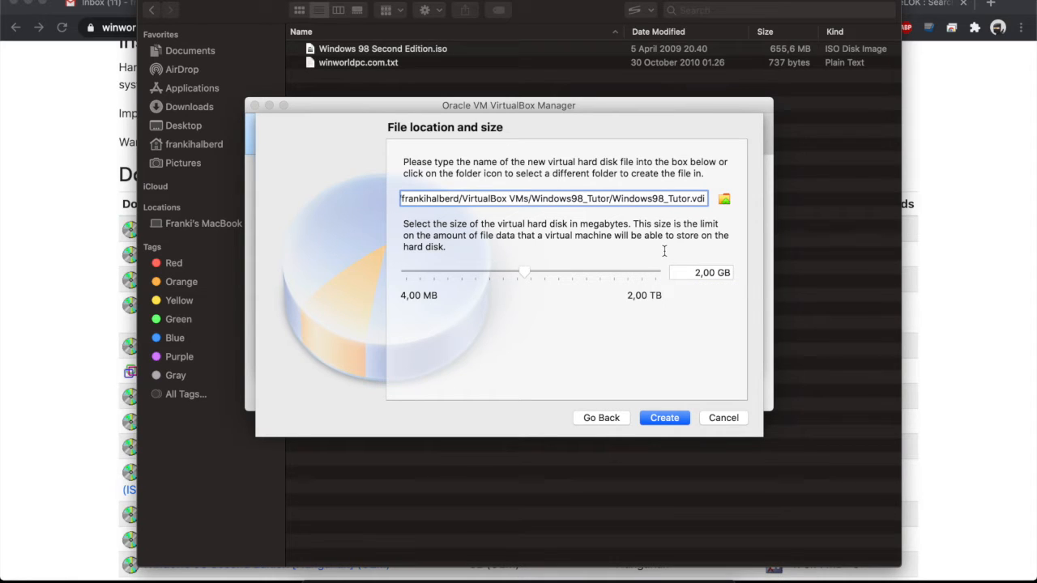
Shrink the virtual disk to about 1,25 GB and create it.
mouse_move(525, 275)
mouse_move(525, 275)
mouse_down()
mouse_move(491, 274)
mouse_move(511, 276)
mouse_up()
click(679, 362)
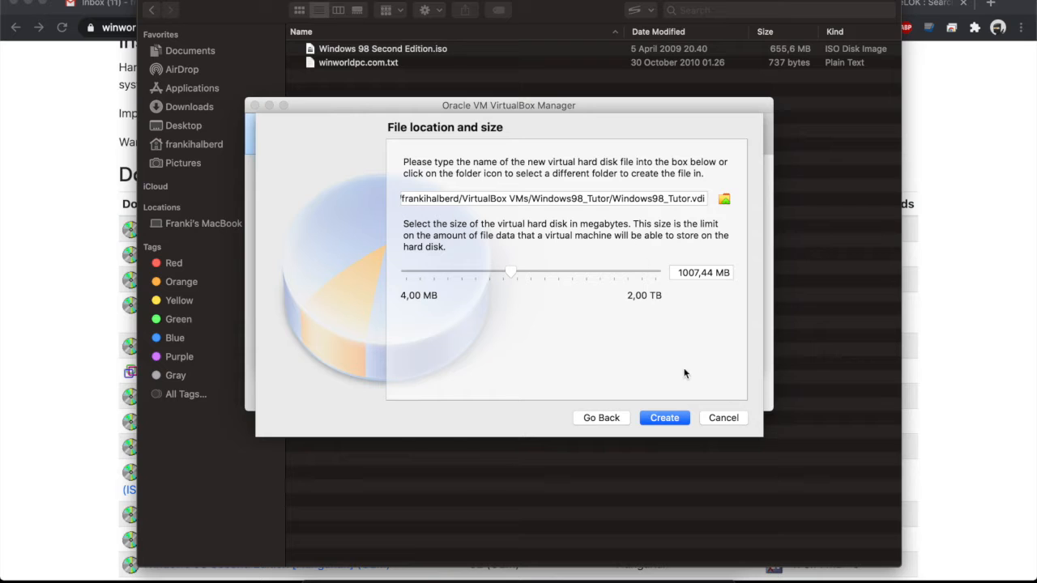
click(666, 417)
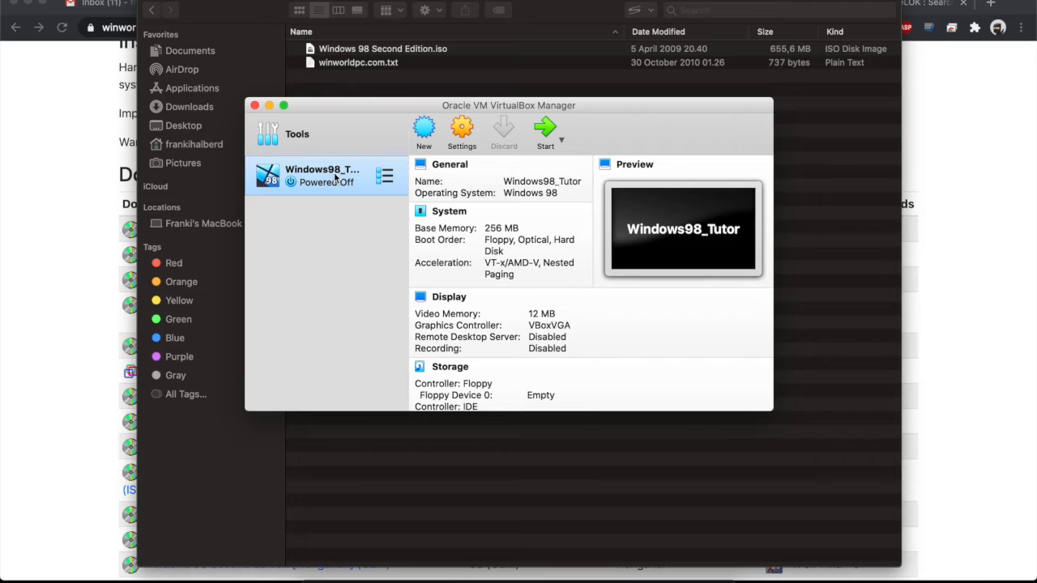
Attach Windows 98 Second Edition.iso to the empty IDE optical drive in Storage settings.
click(462, 128)
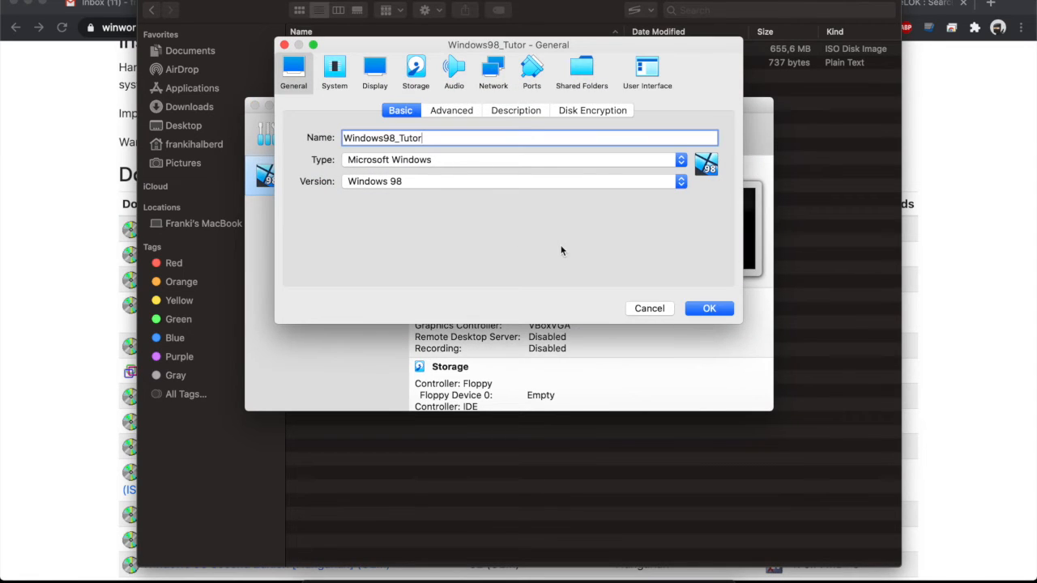
click(417, 71)
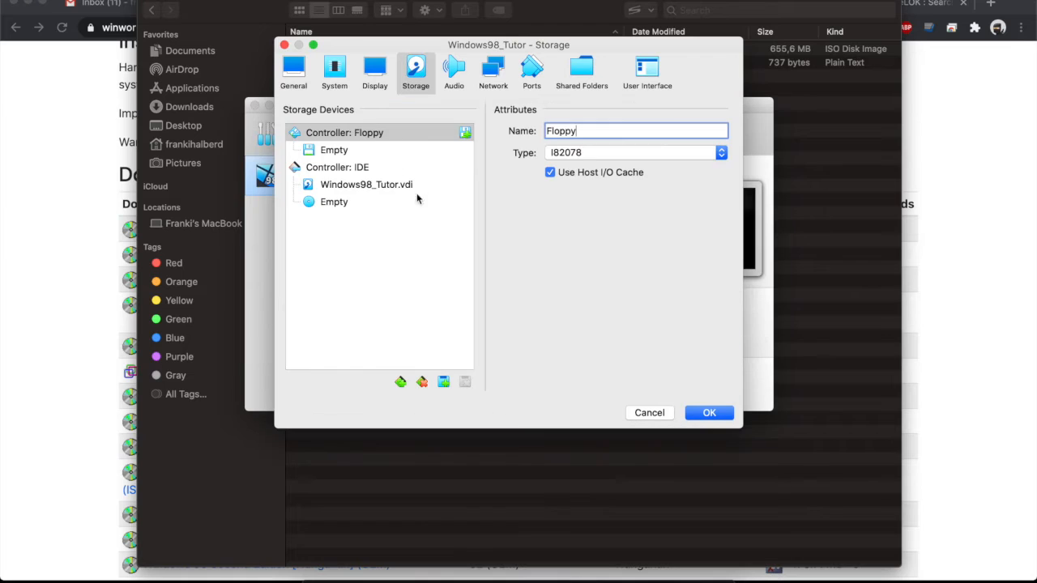
click(329, 204)
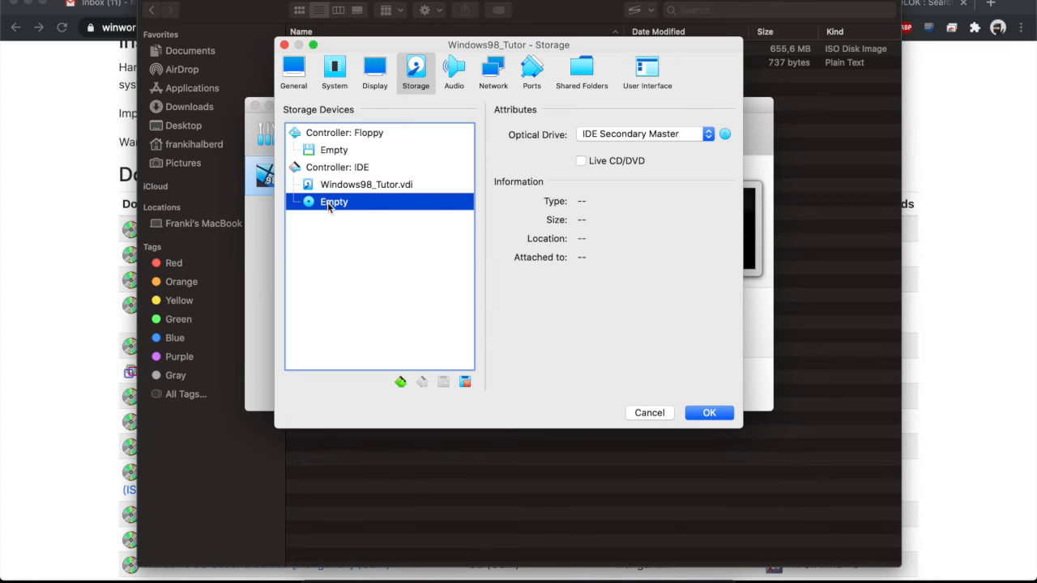
click(725, 135)
click(746, 189)
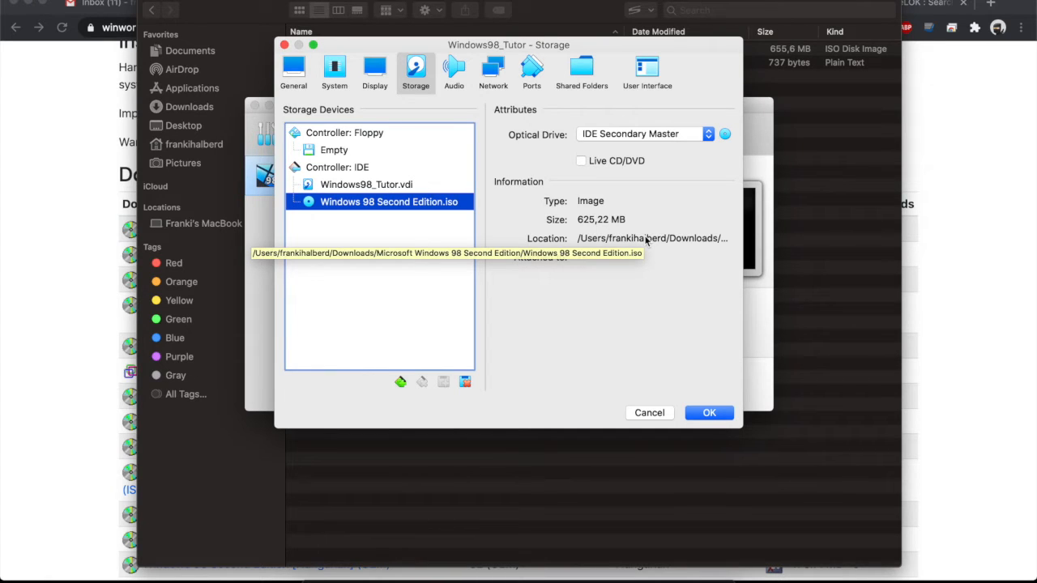
click(721, 415)
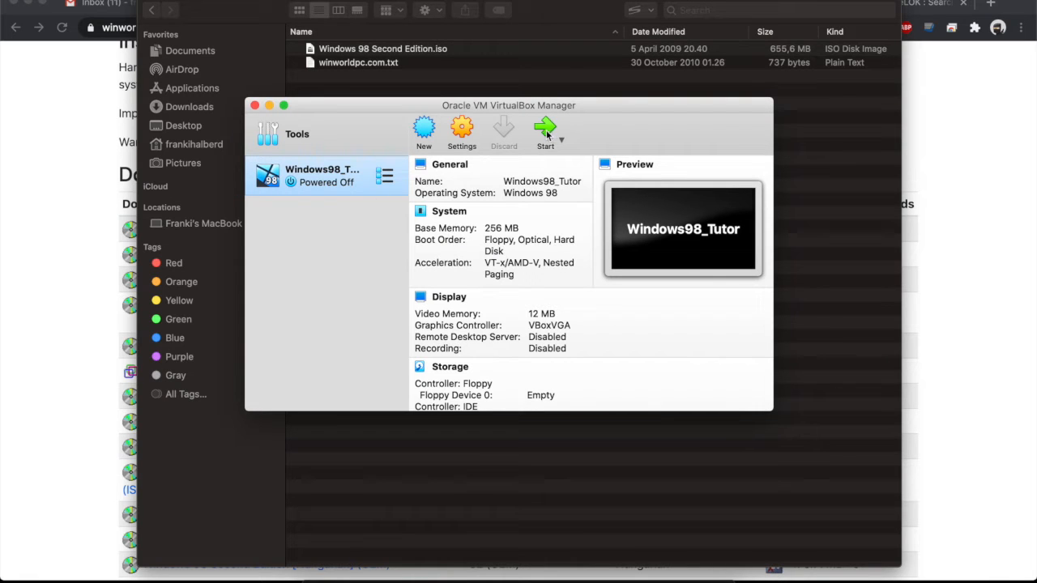
Start Windows98_Tutor with Windows 98 Second Edition.iso as the start-up disk.
click(545, 130)
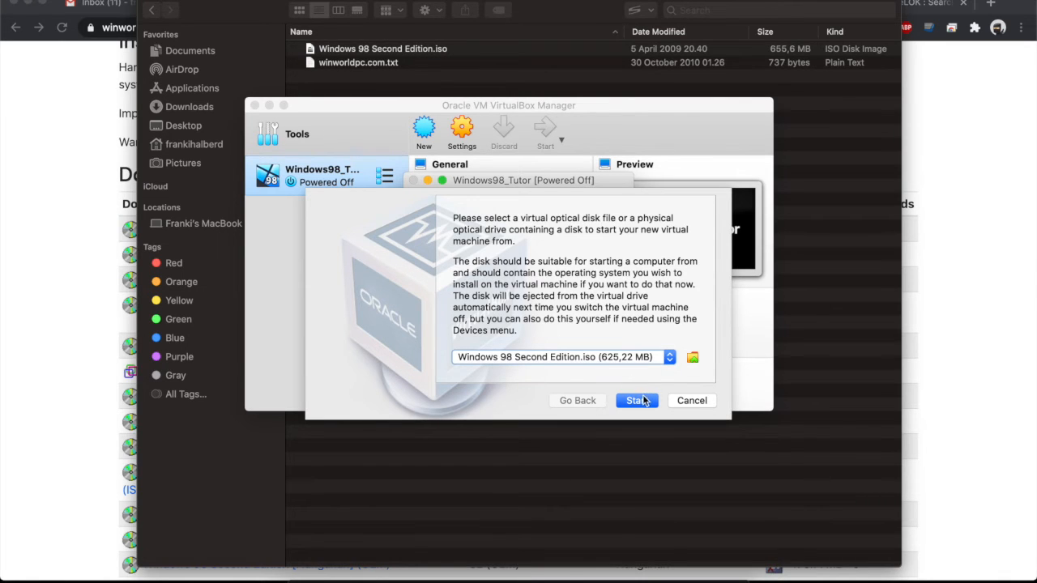
click(637, 400)
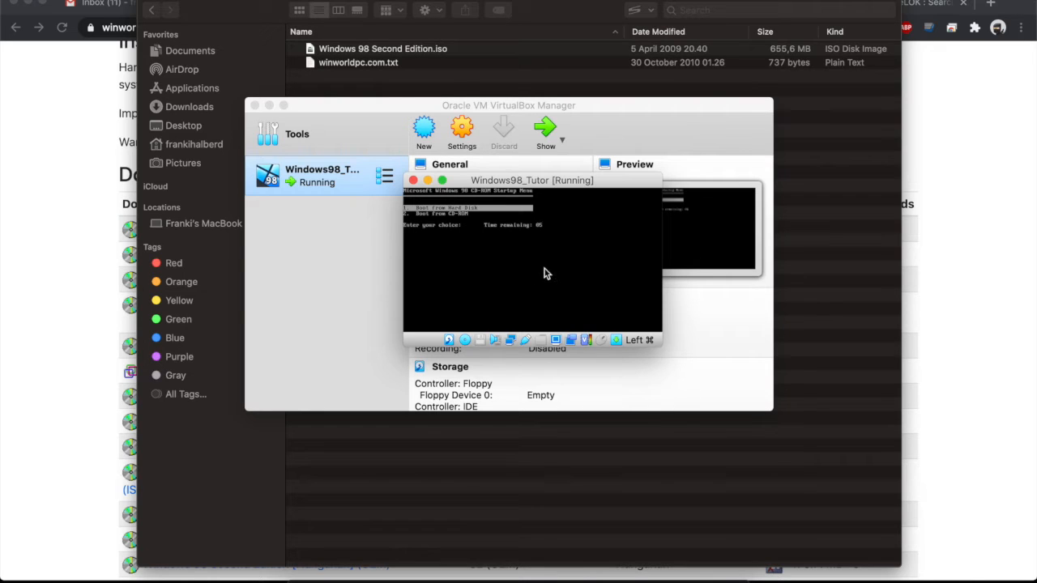
Boot from the CD-ROM and launch Windows 98 Setup past its welcome screen.
key(Down)
key(Return)
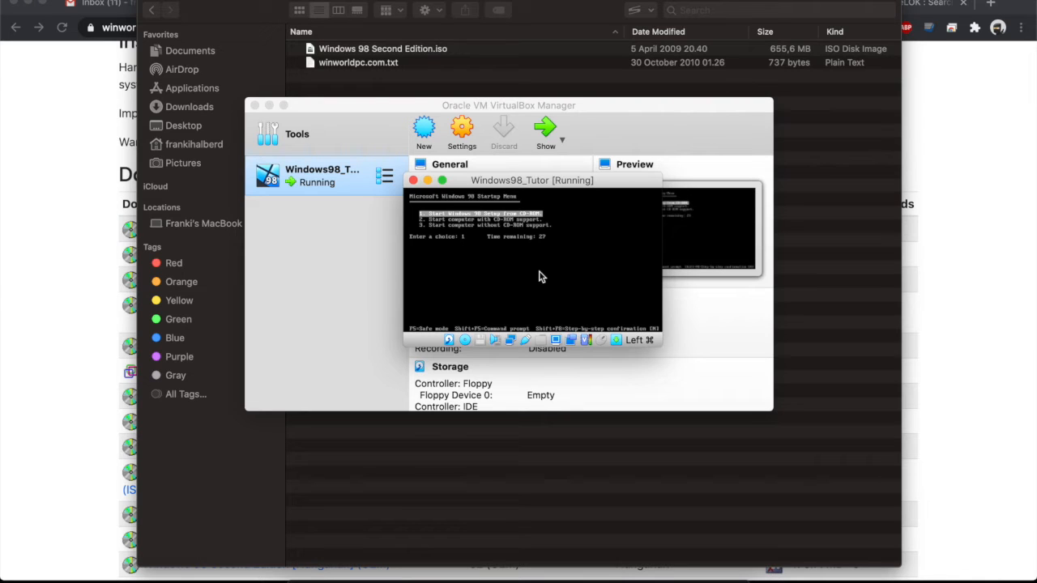
key(Return)
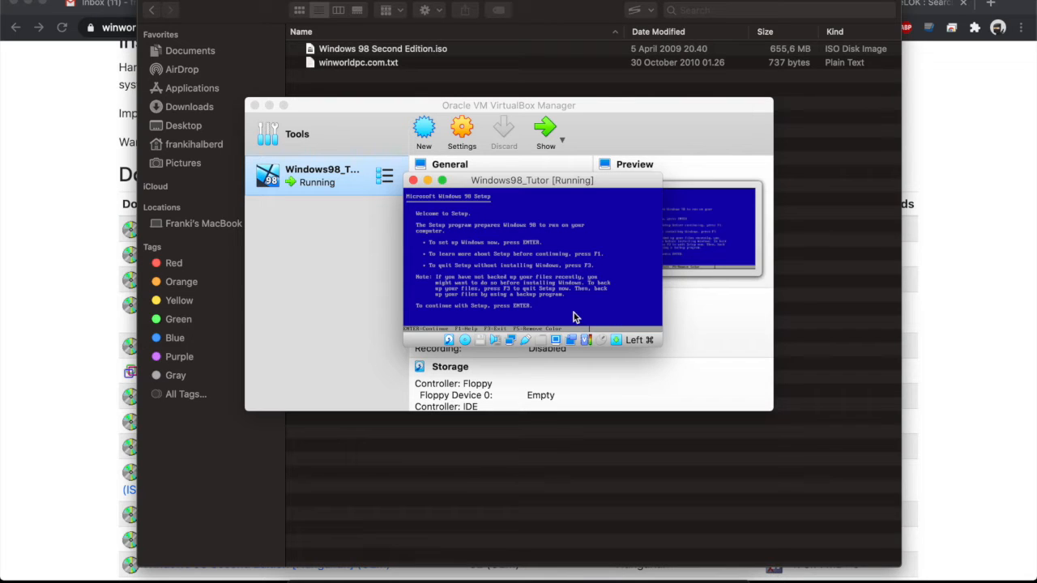
key(Return)
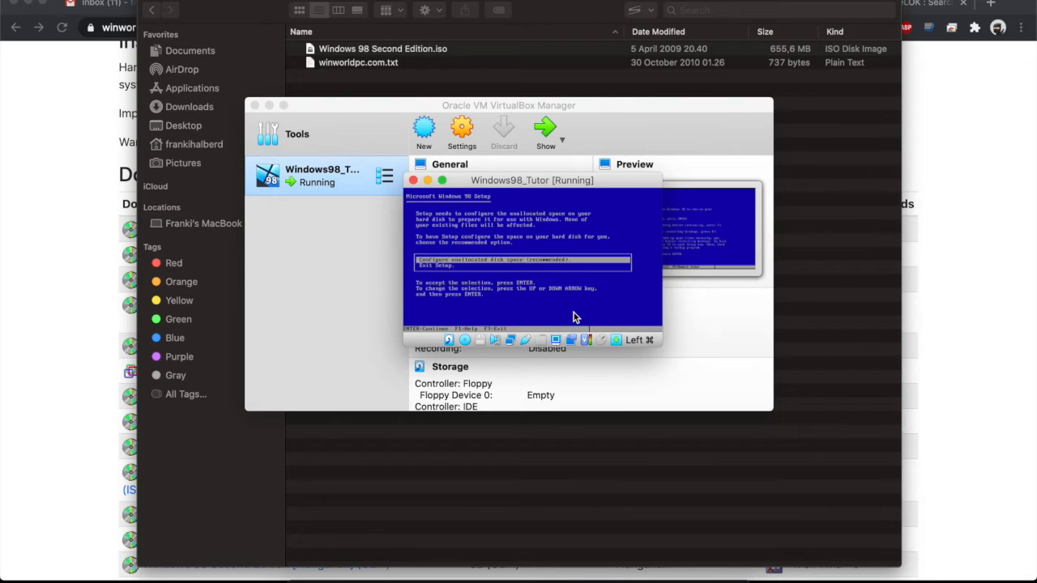
Configure the unallocated disk space with large disk support enabled.
key(Return)
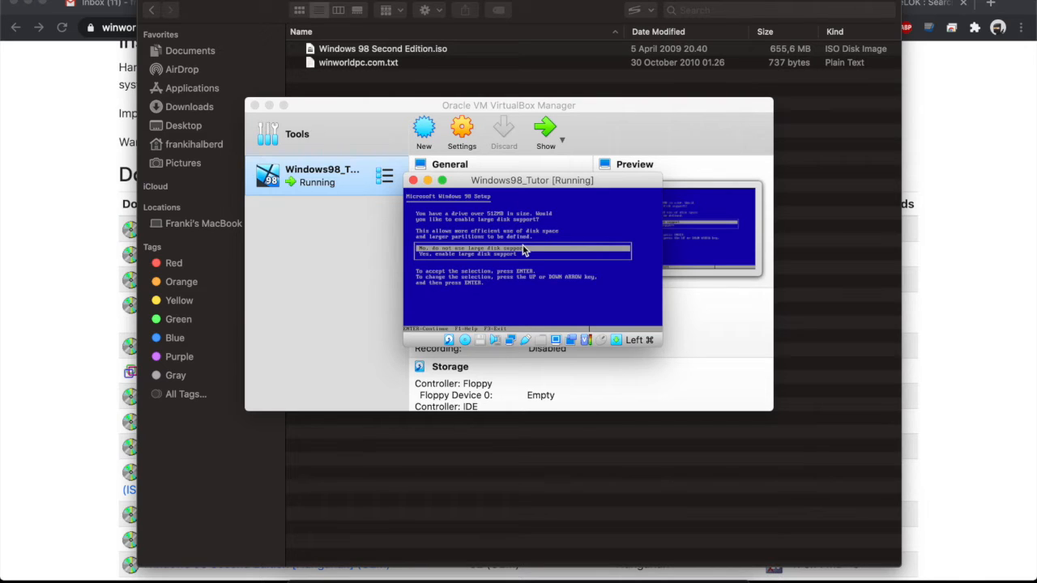
key(Down)
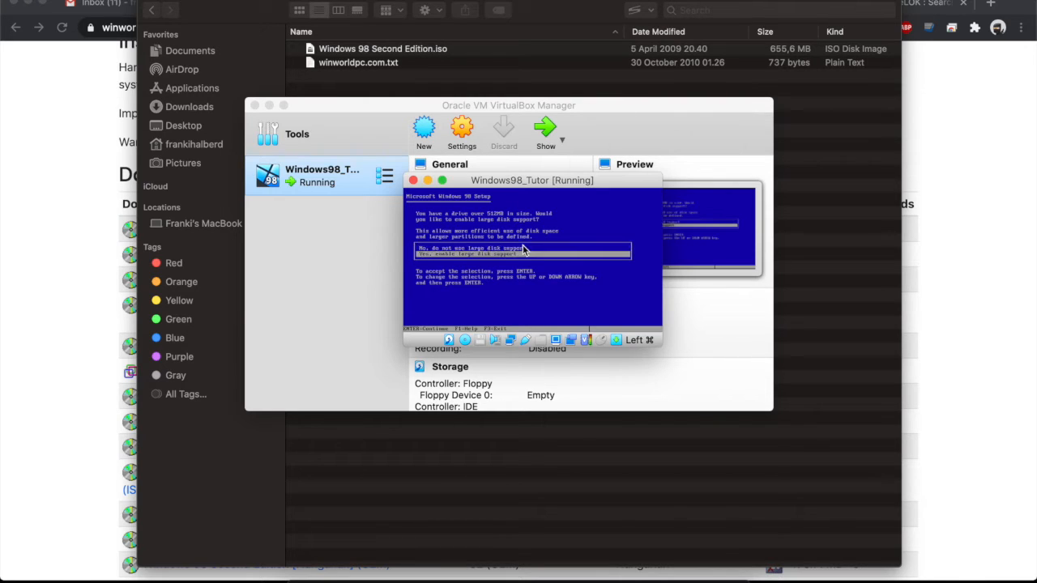
key(Return)
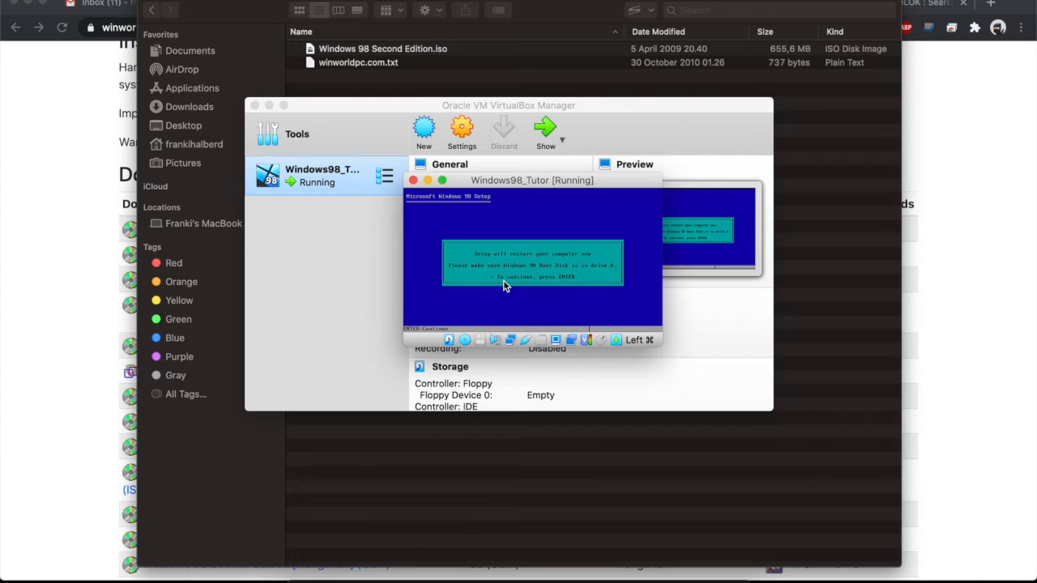
key(Return)
Reboot from CD-ROM into Setup with CD-ROM support, then enlarge and reposition the VM window.
key(Down)
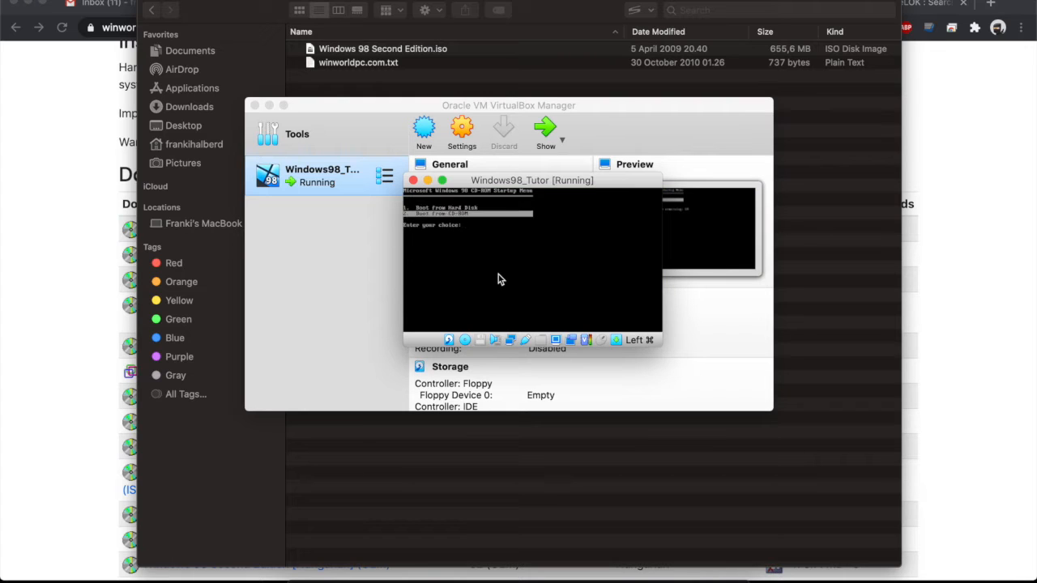
key(Return)
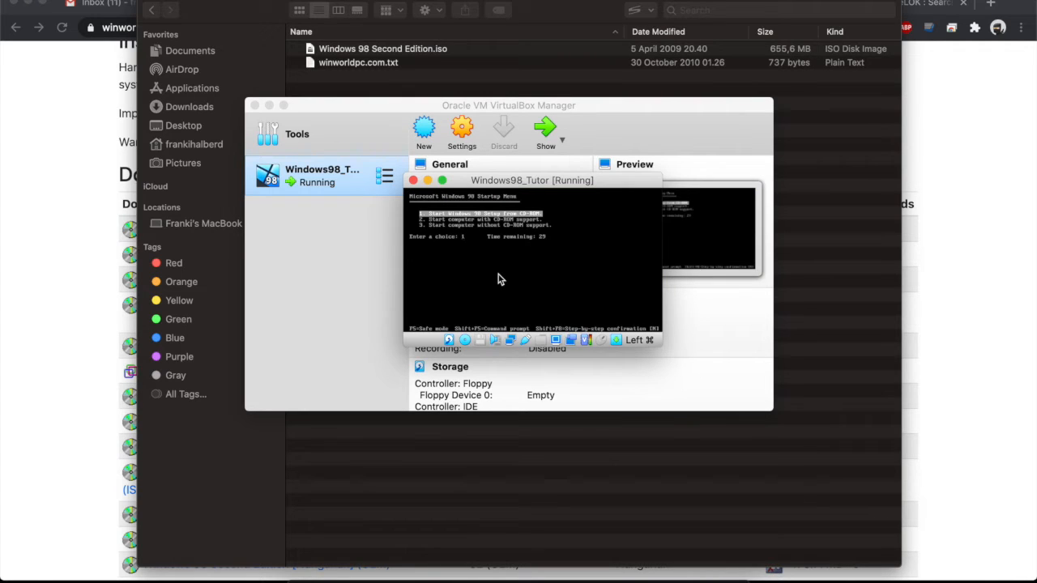
key(Return)
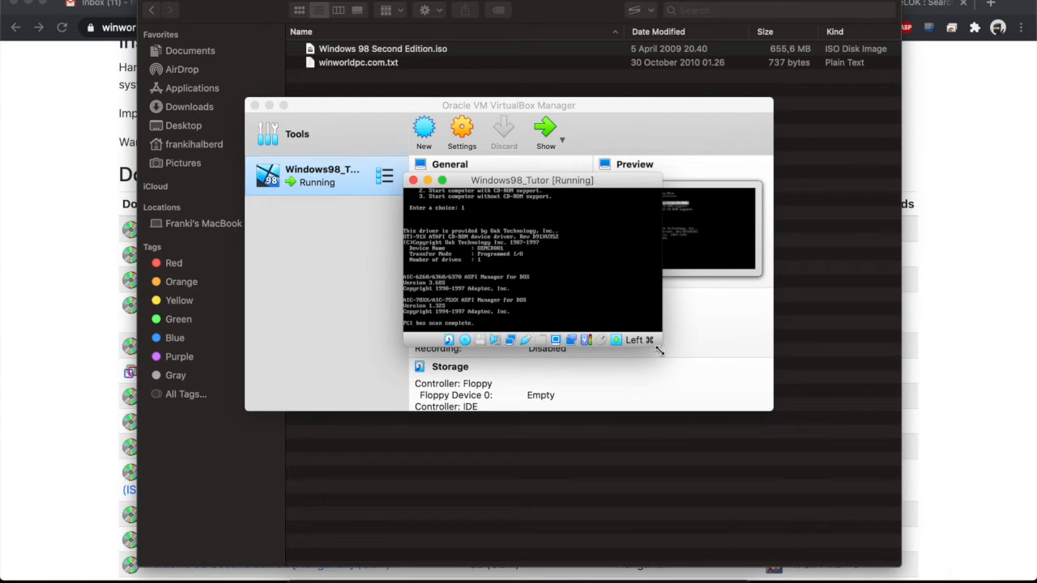
drag(662, 348, 776, 468)
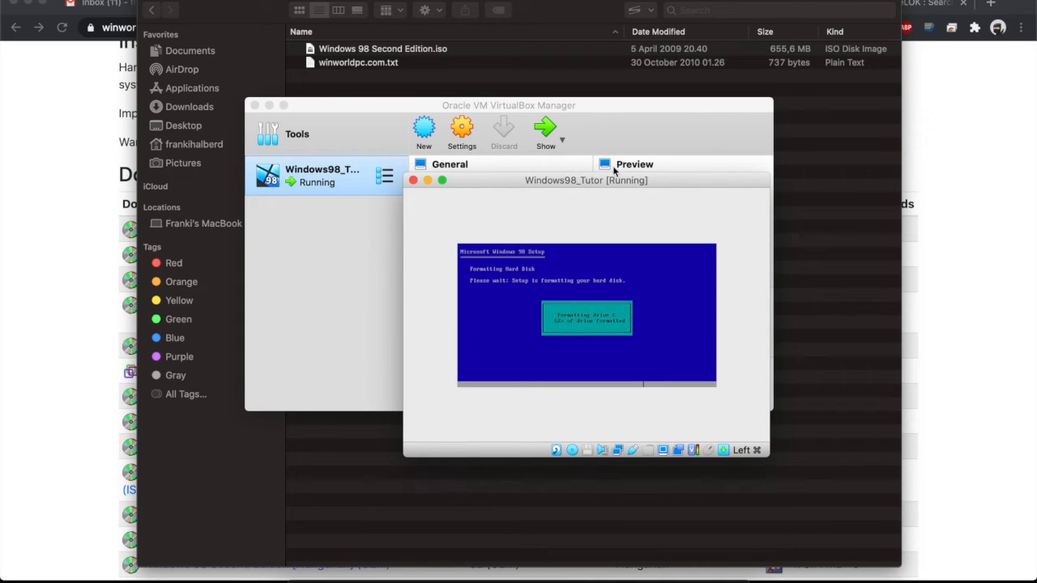
drag(494, 181, 406, 139)
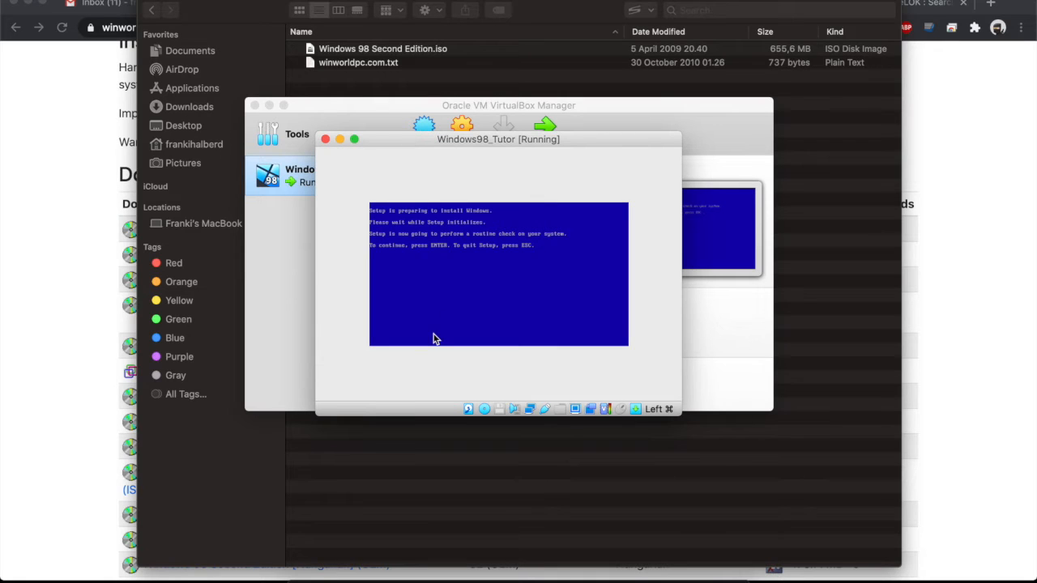
Let Setup run its ScanDisk check, enlarge the VM window, and continue into the Setup wizard.
key(Return)
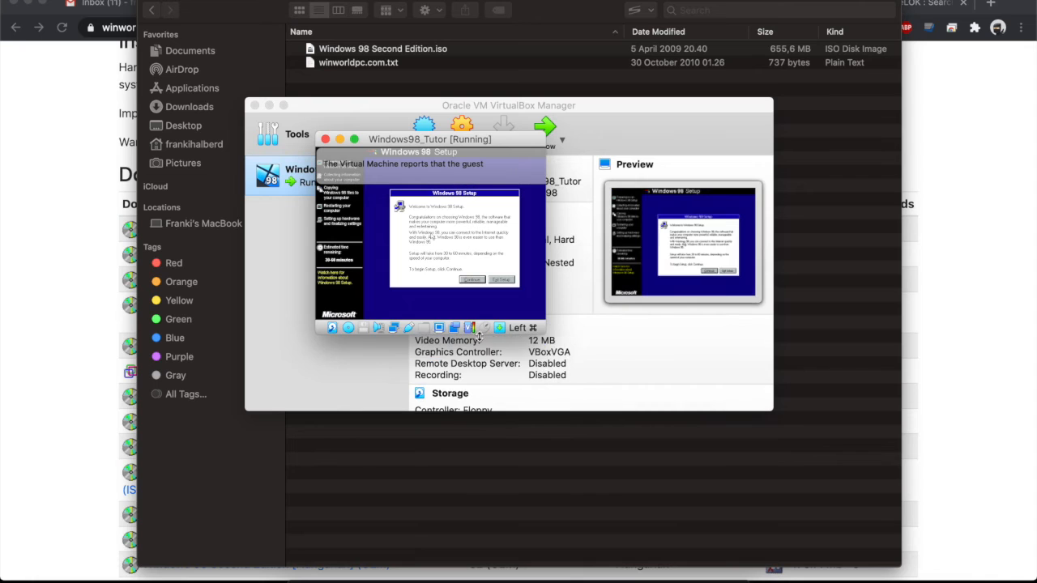
drag(504, 144, 518, 144)
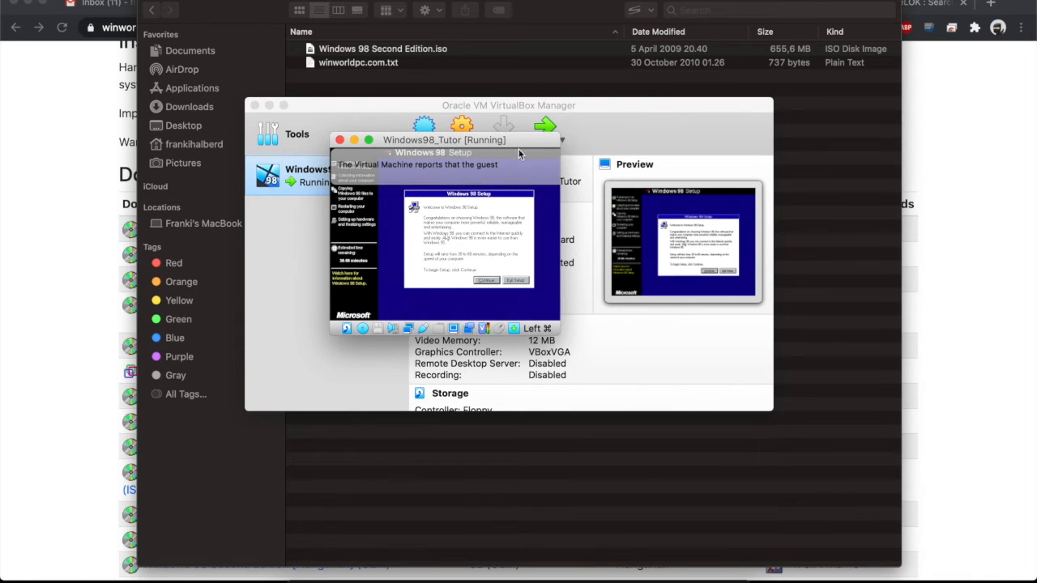
drag(583, 342, 713, 438)
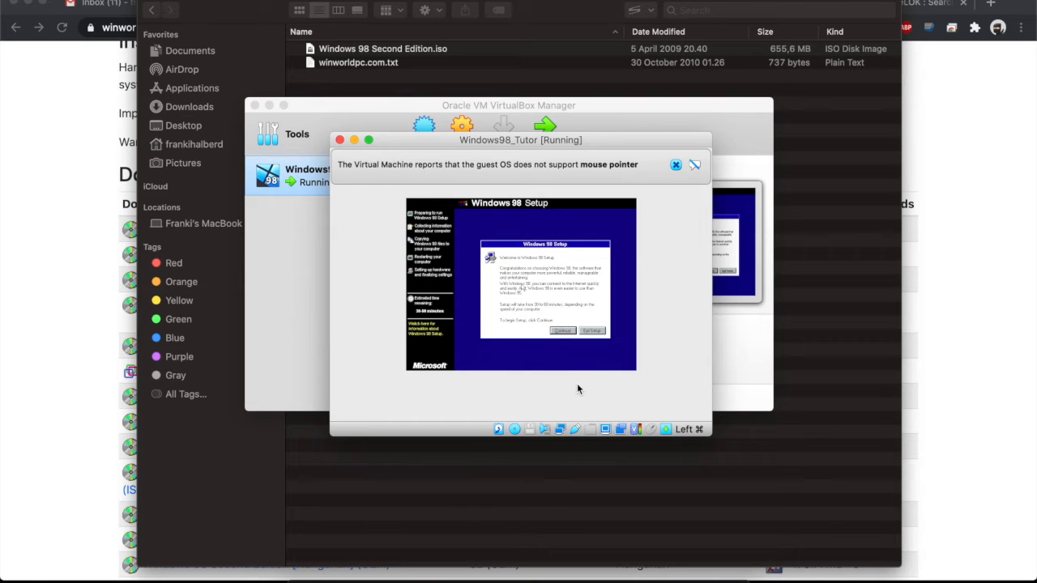
click(560, 336)
click(565, 332)
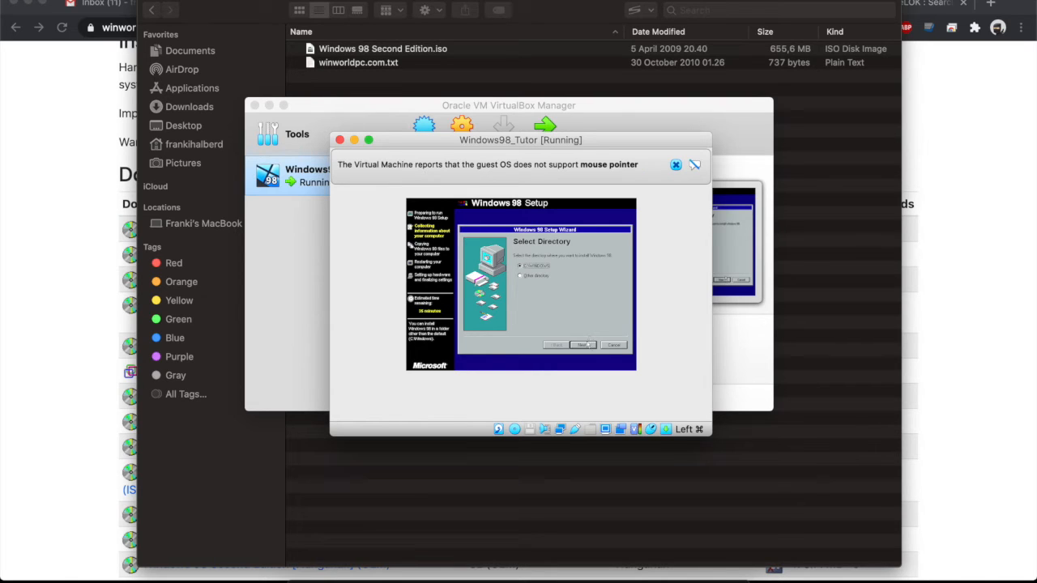
Accept C:\WINDOWS, Typical setup, the common components and the computer identification details.
click(582, 345)
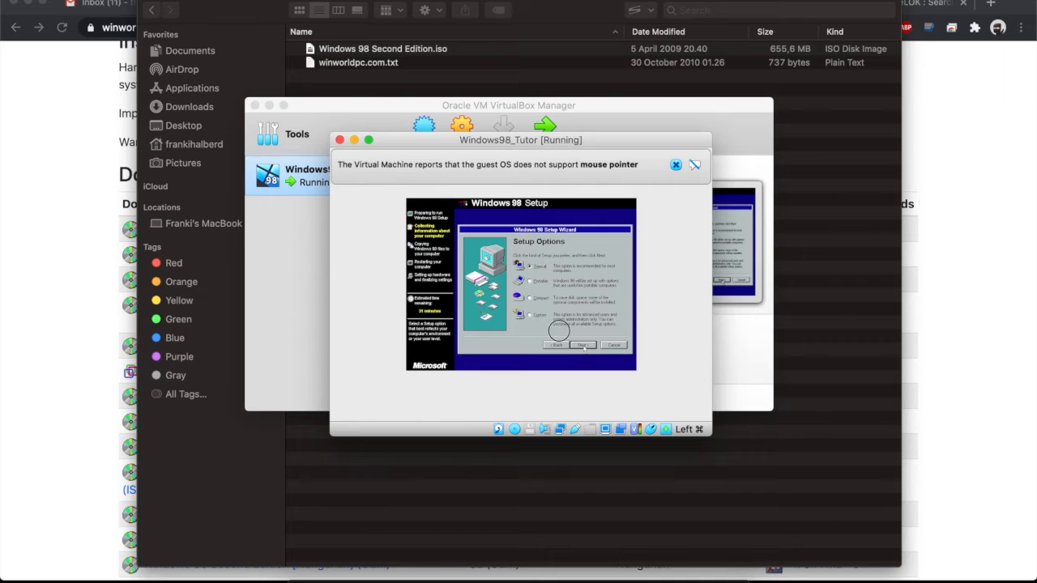
click(583, 346)
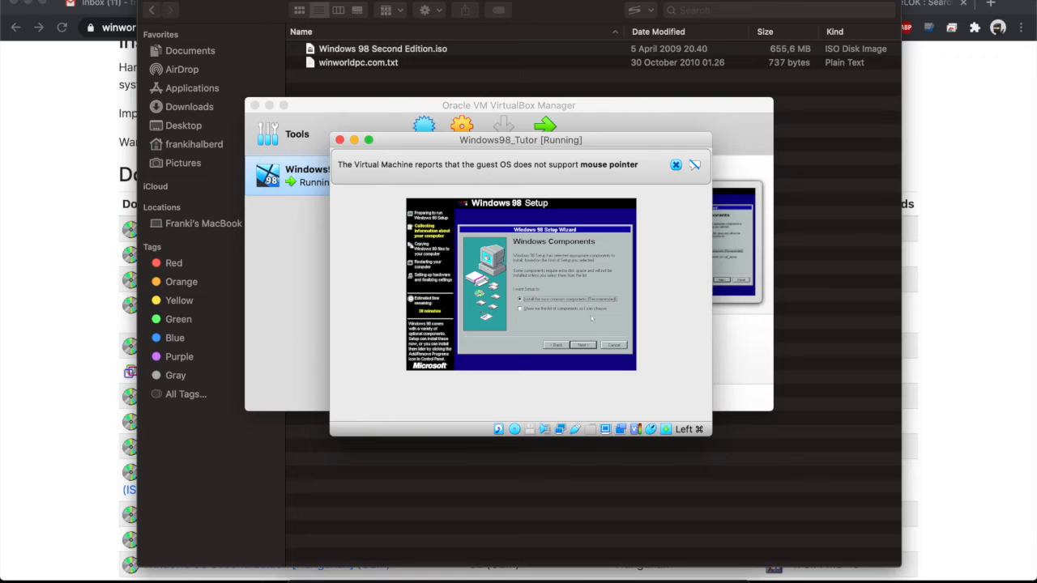
click(585, 345)
click(583, 264)
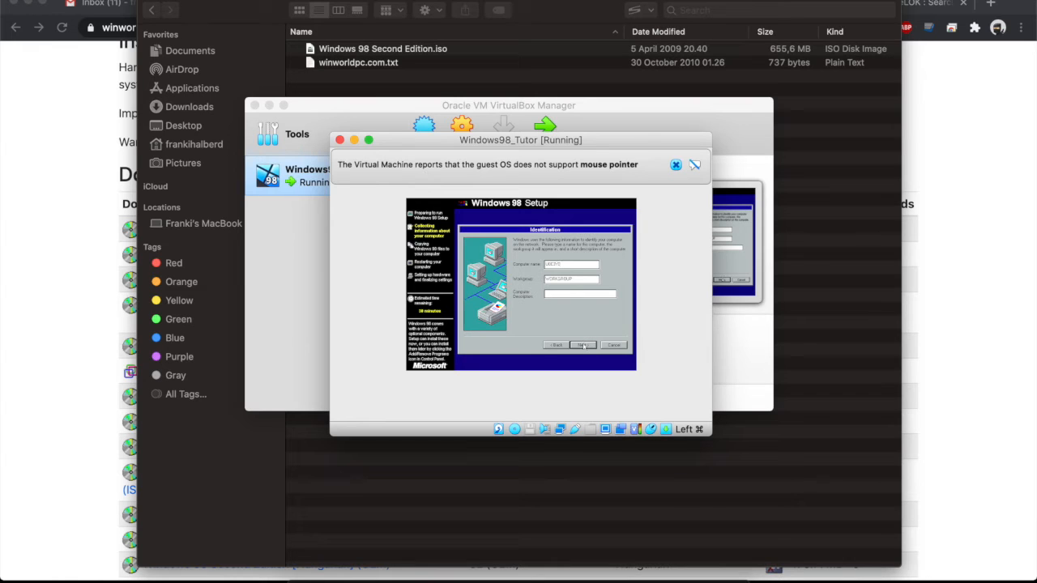
click(584, 345)
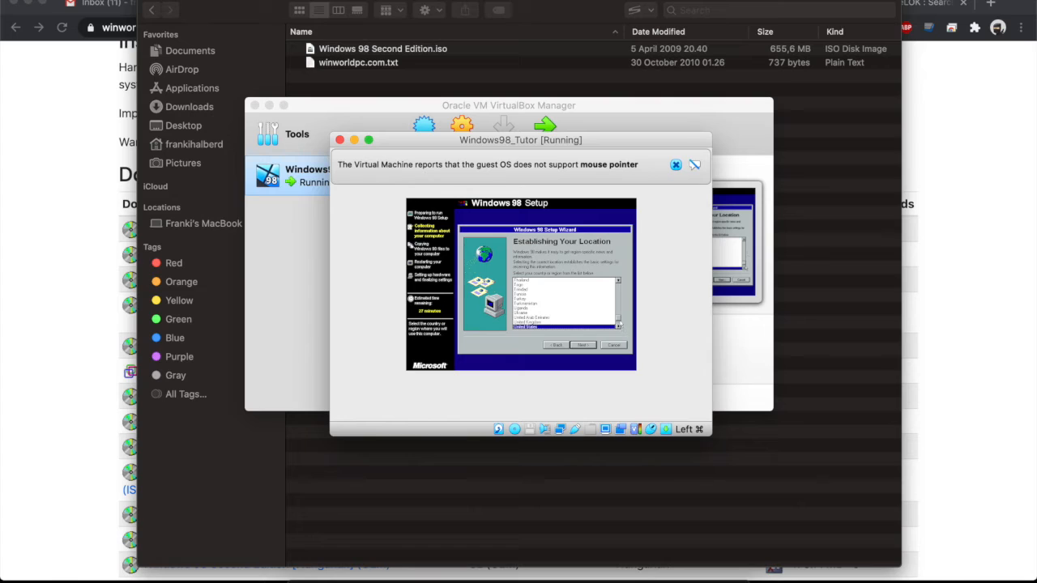
Choose Indonesia in the country list and continue to the Start Copying Files step.
scroll(559, 328, up, 20)
scroll(559, 331, up, 9)
scroll(559, 331, up, 3)
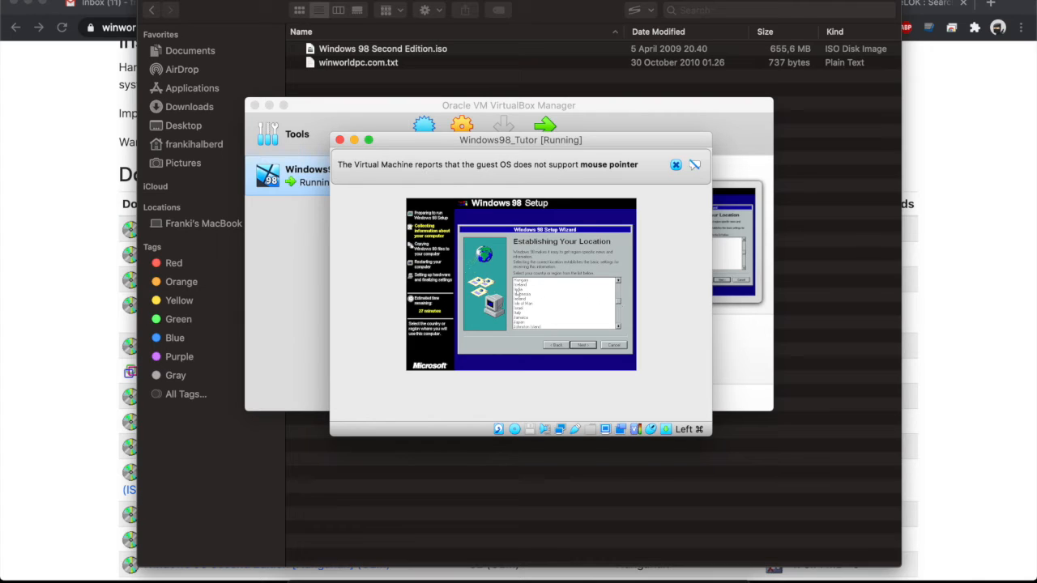
click(517, 294)
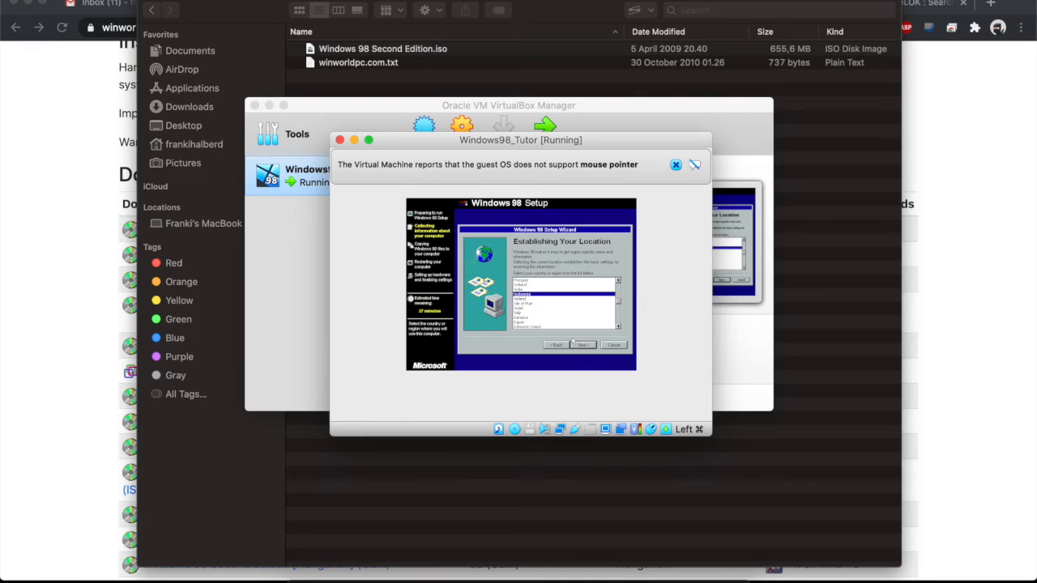
click(574, 345)
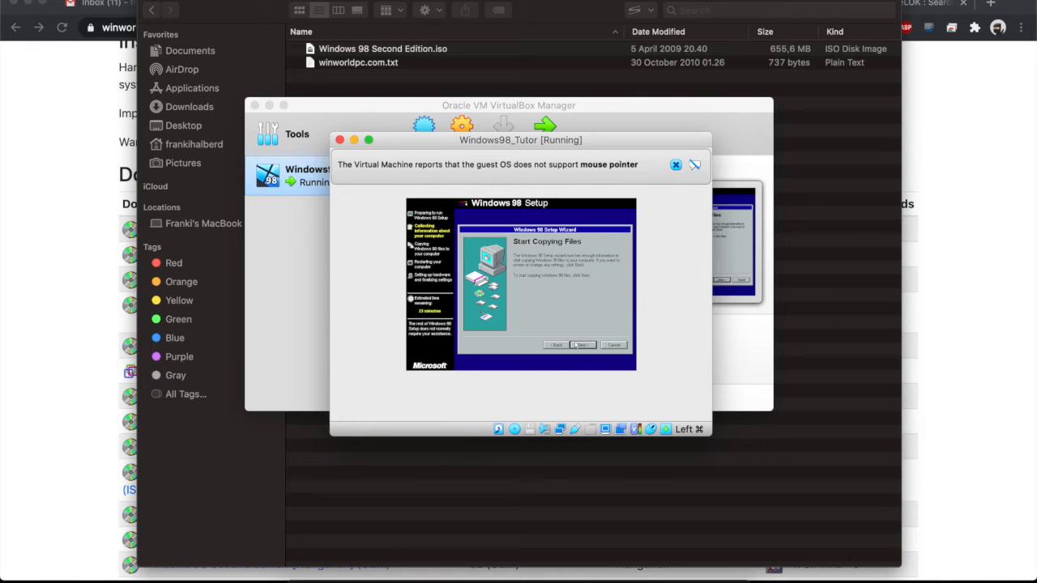
Start copying the Windows 98 files from the Start Copying Files page.
click(576, 344)
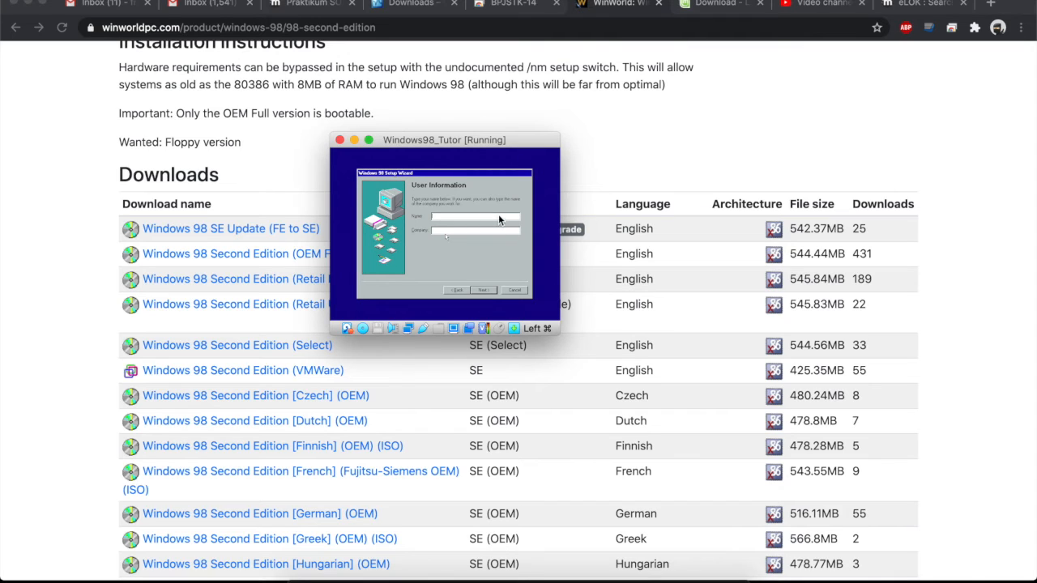
Fill in the Name field on the User Information page and move past it.
click(463, 218)
click(438, 217)
click(483, 292)
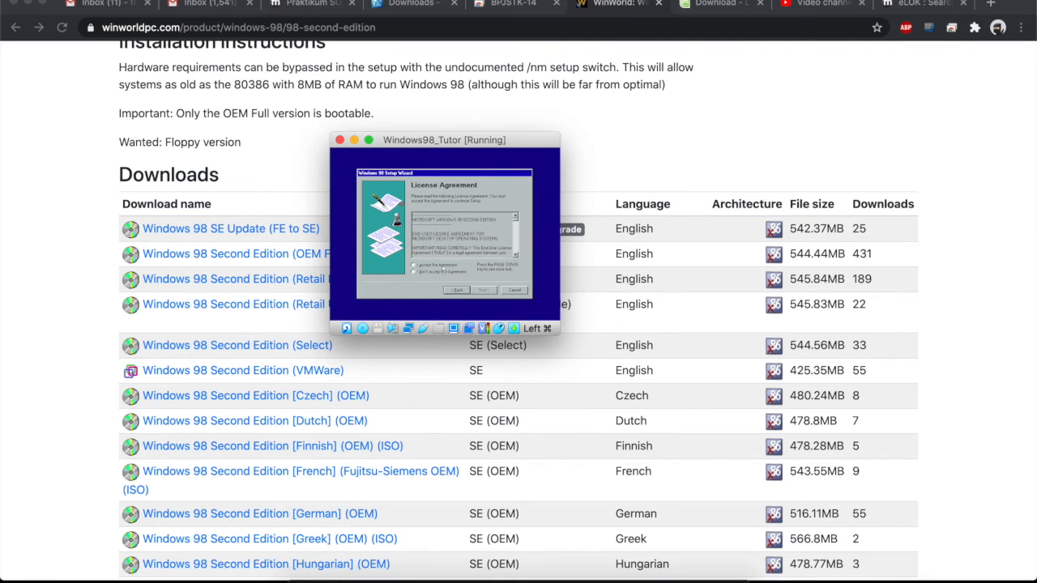
Accept the license agreement and answer No to quitting, staying on the product key page.
click(440, 265)
click(493, 291)
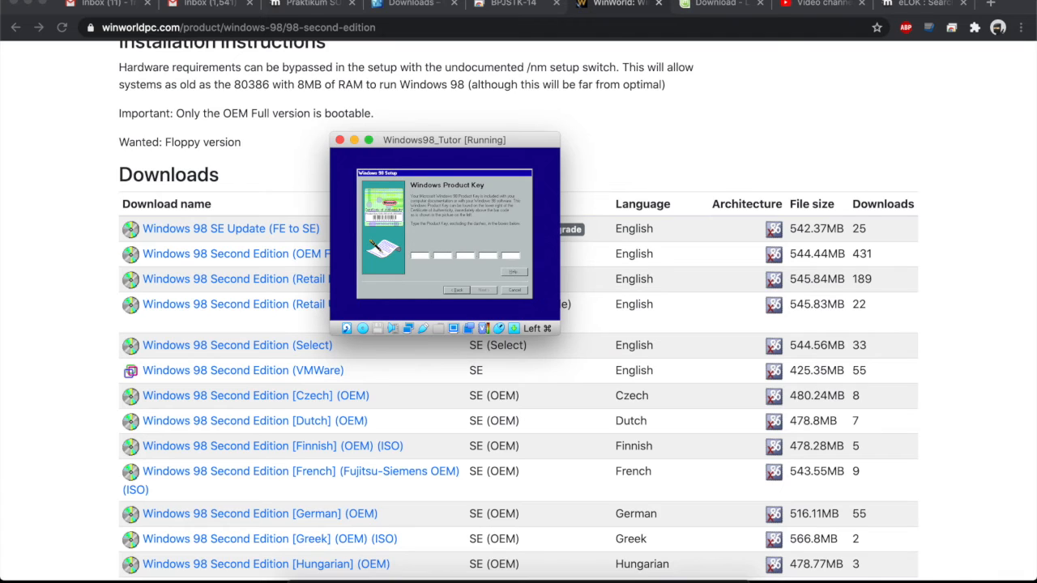
key(Escape)
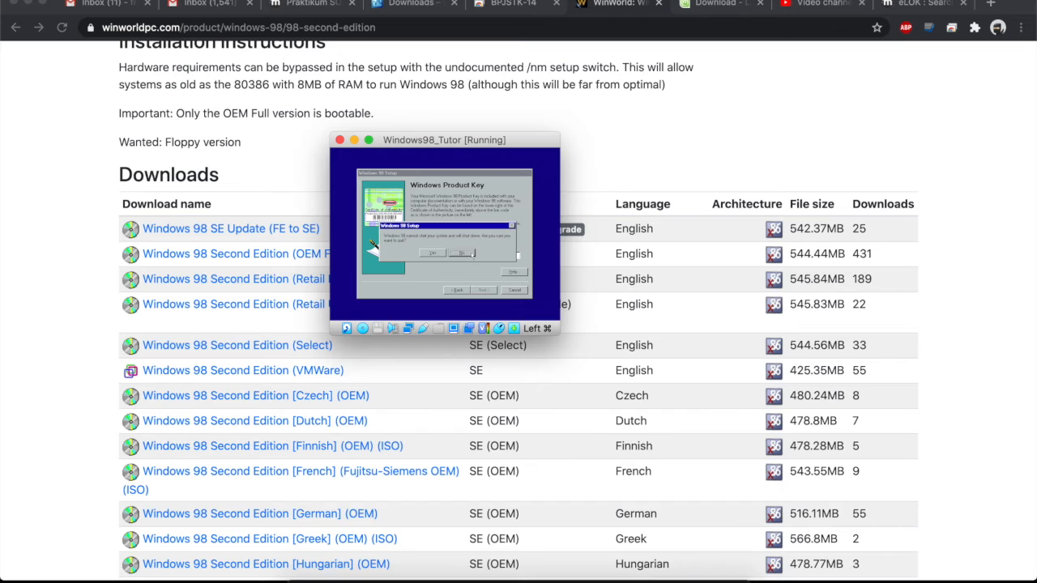
click(461, 253)
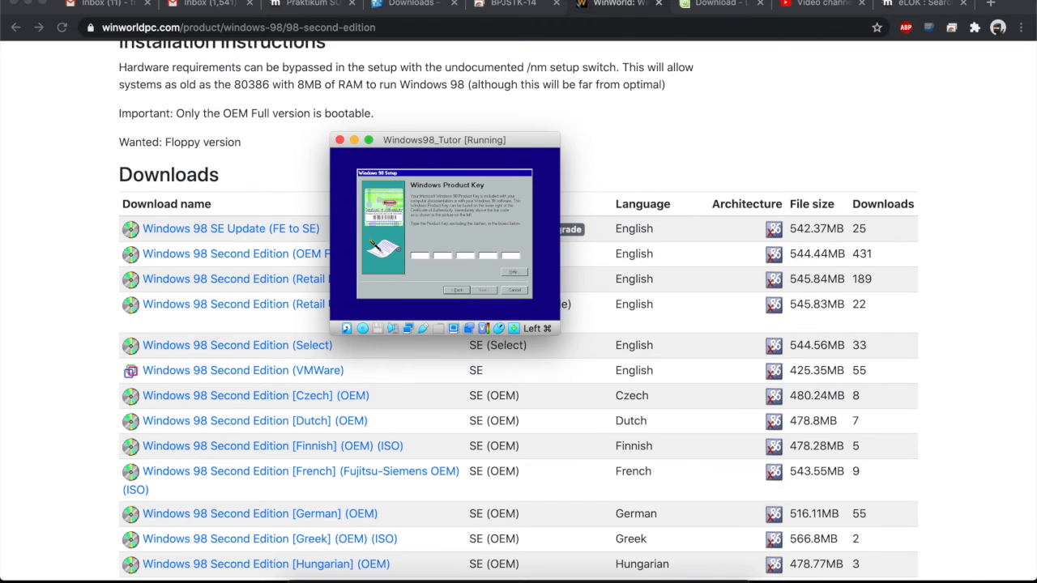
Place the VM below the product key note and enter that product key into Setup.
click(362, 565)
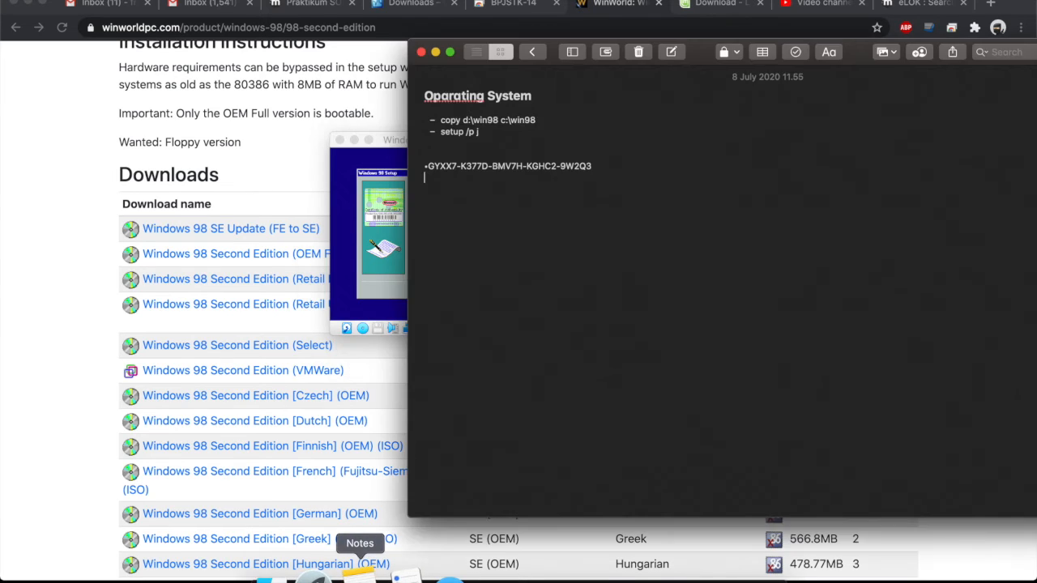
click(388, 143)
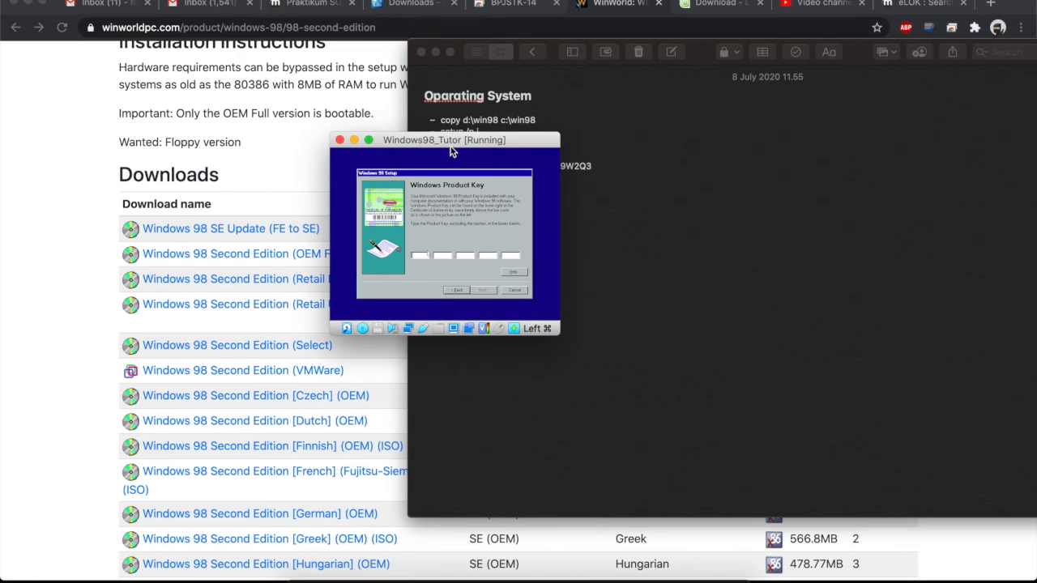
drag(463, 143, 571, 210)
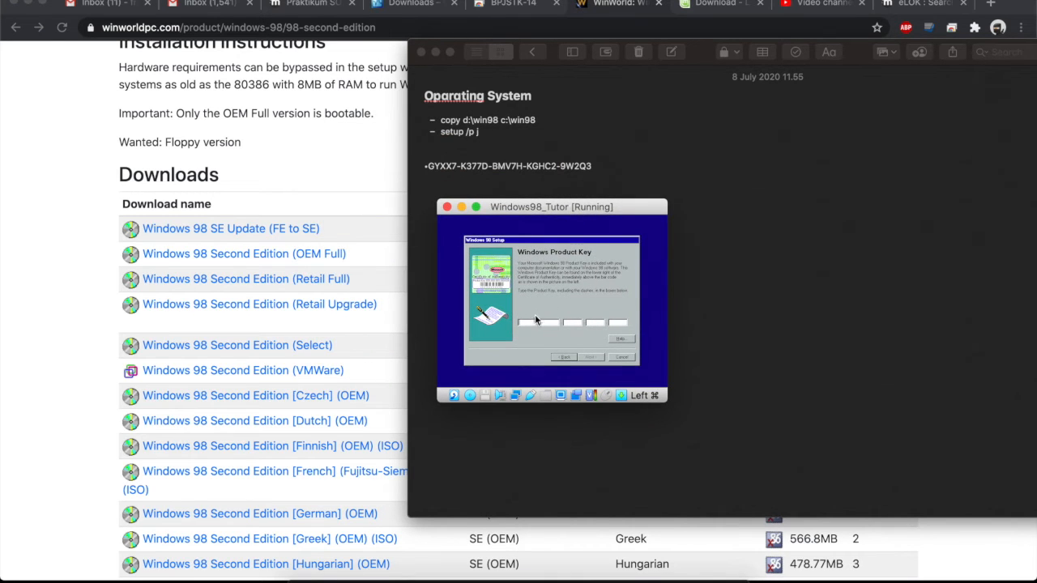
click(527, 323)
text(GYXX7)
text(3)
click(596, 357)
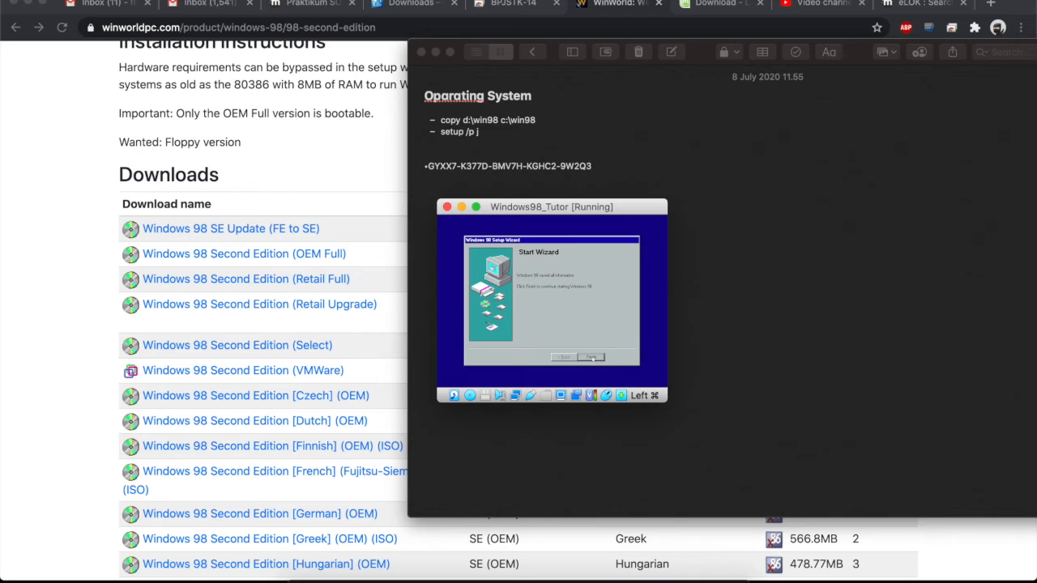
Finish the Start Wizard so setup configures hardware and restarts.
click(592, 357)
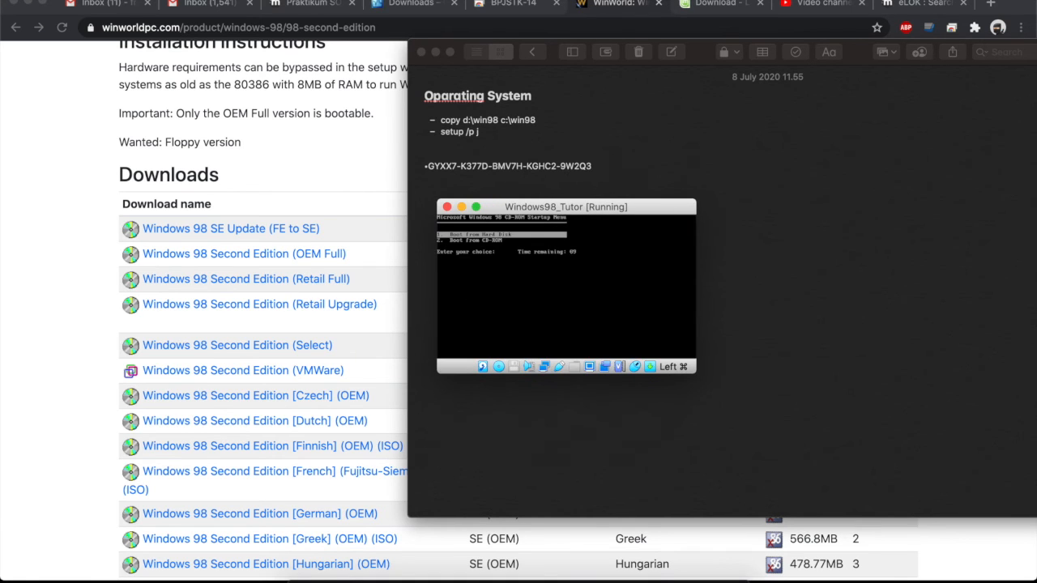
Choose Boot from Hard Disk at the CD-ROM startup menu.
key(Return)
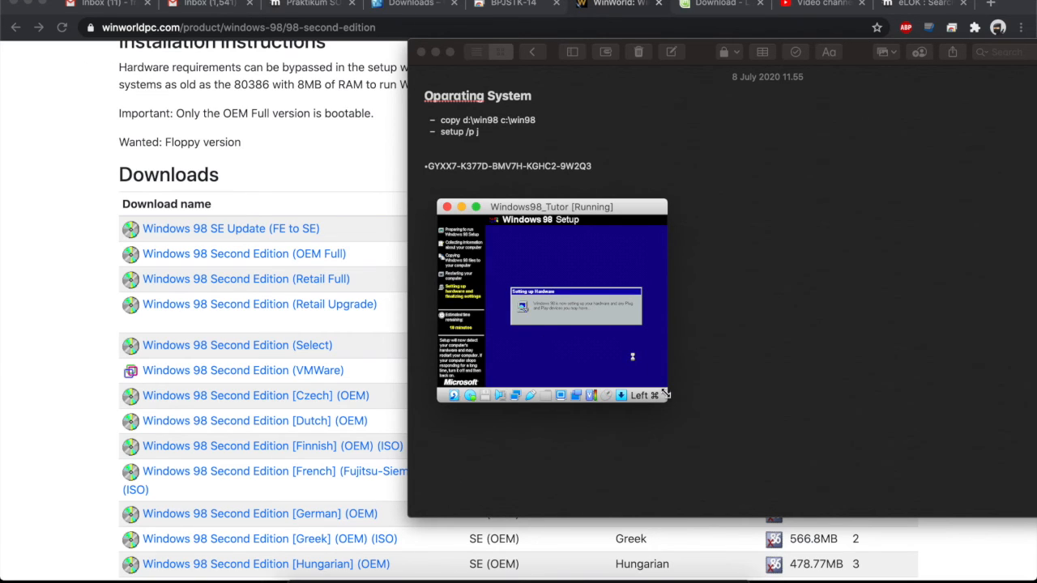
In a larger VM window, set the time zone to (GMT+07:00) Bangkok, Hanoi, Jakarta and confirm.
drag(666, 400, 817, 483)
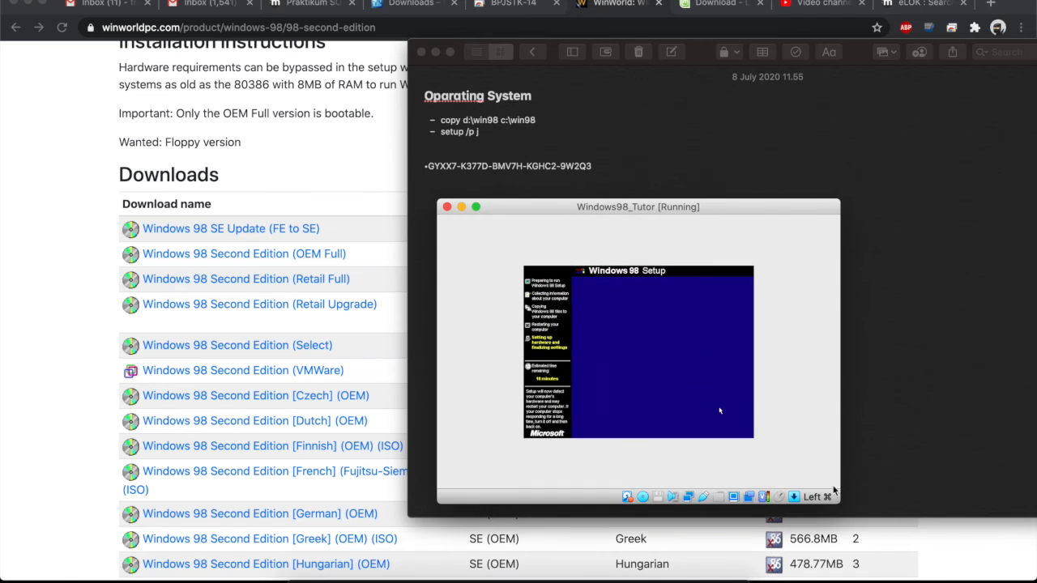
drag(710, 208, 535, 105)
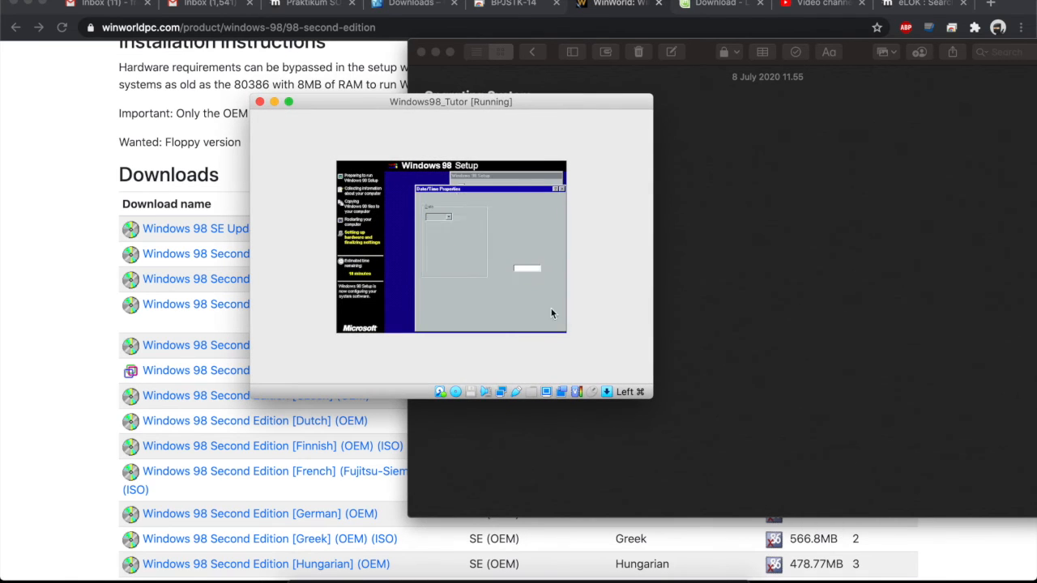
click(513, 268)
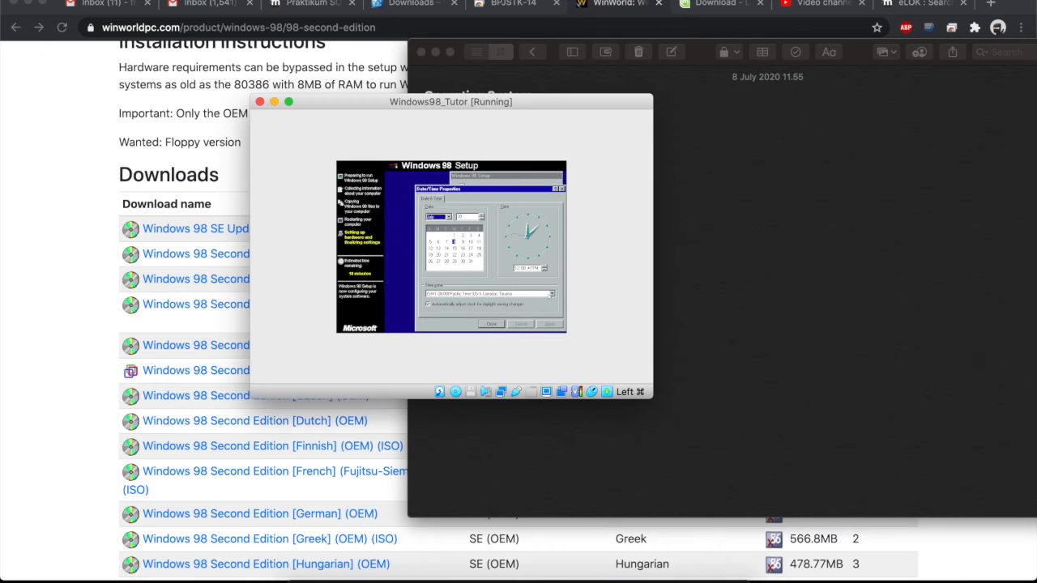
click(551, 294)
scroll(509, 259, down, 15)
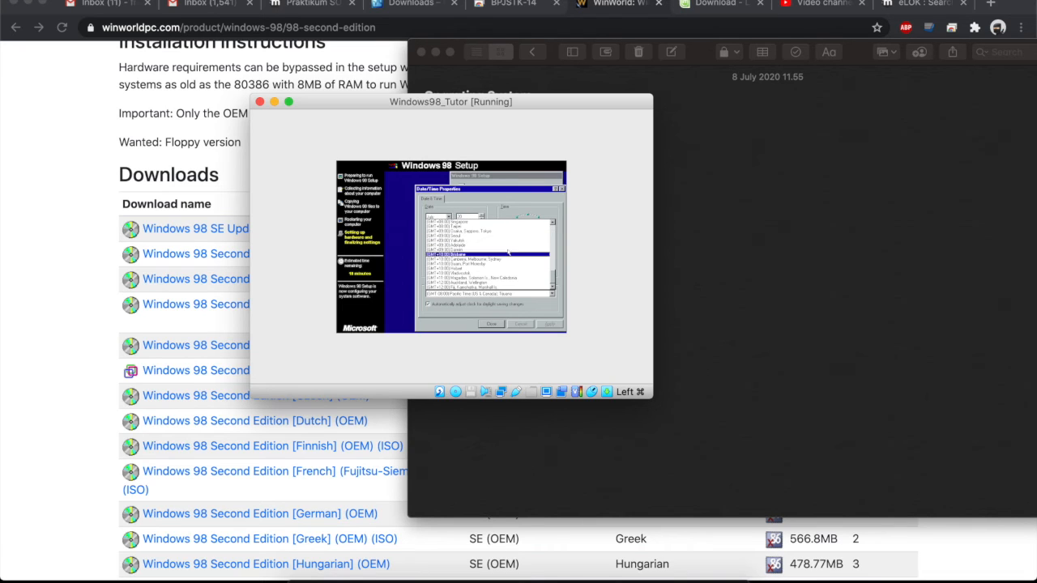
scroll(500, 253, up, 3)
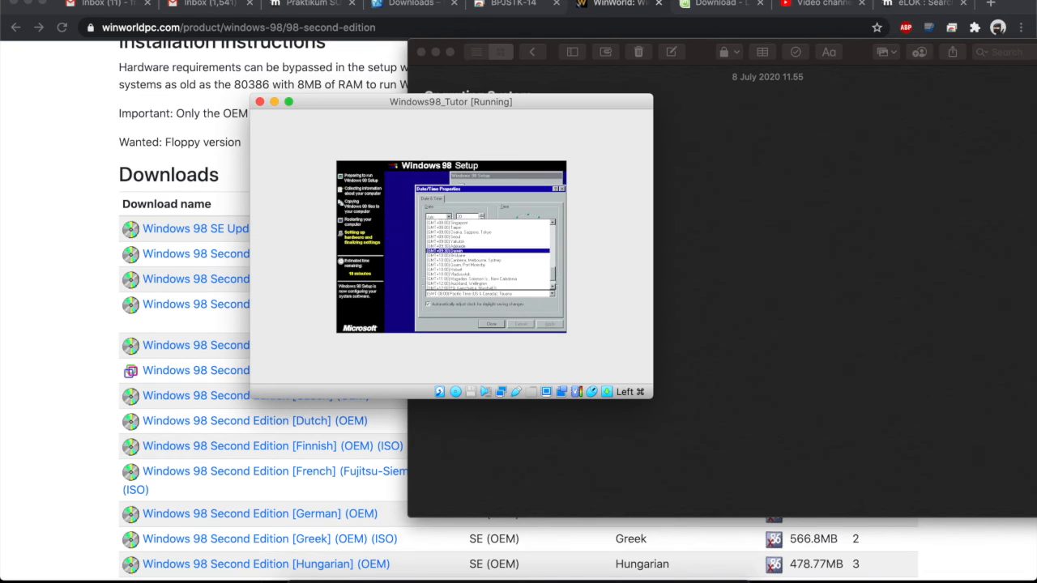
click(495, 250)
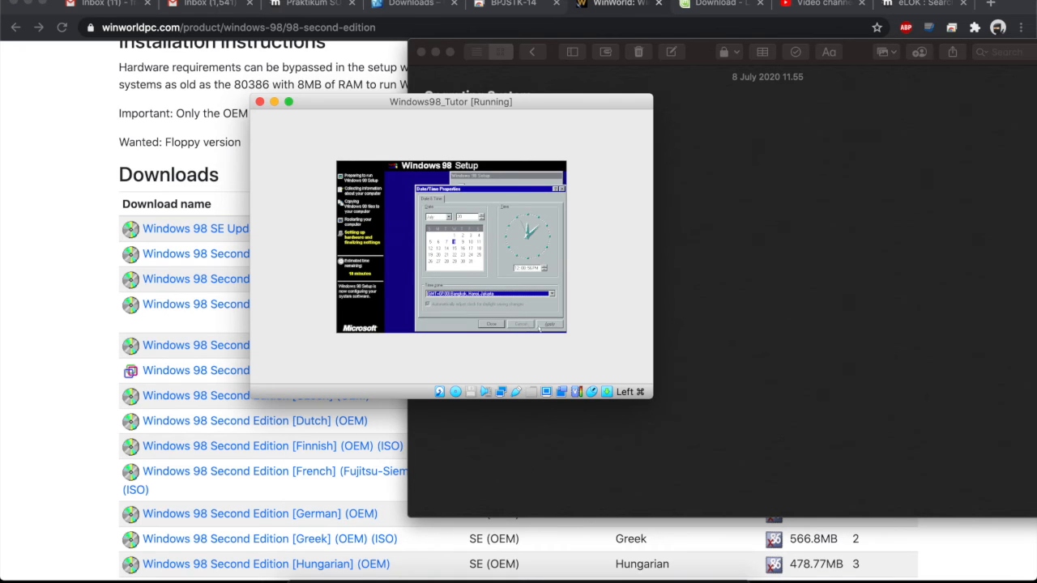
click(548, 324)
click(489, 324)
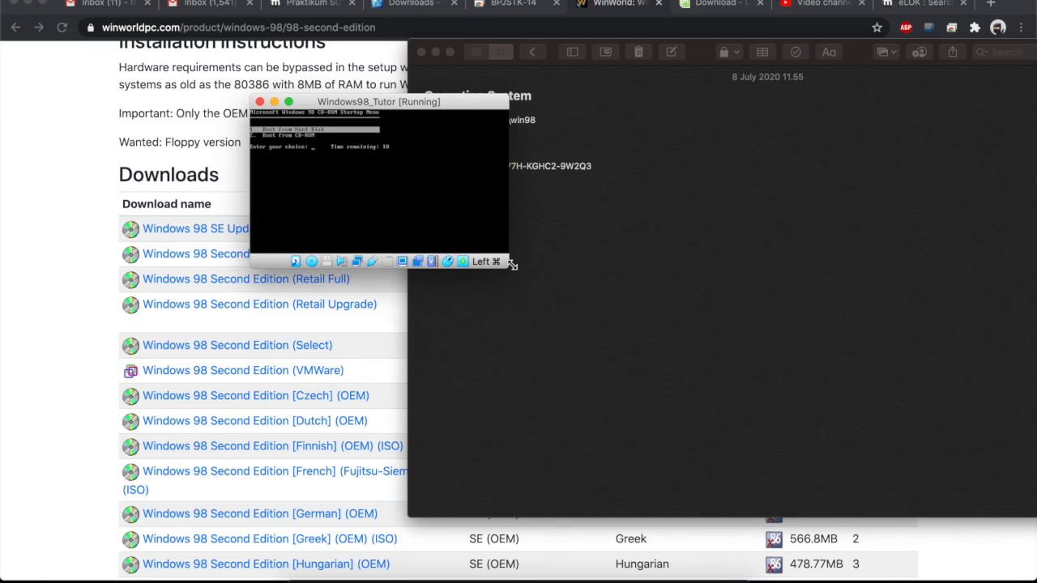
Boot the VM from its hard disk and enlarge the VM window.
key(Return)
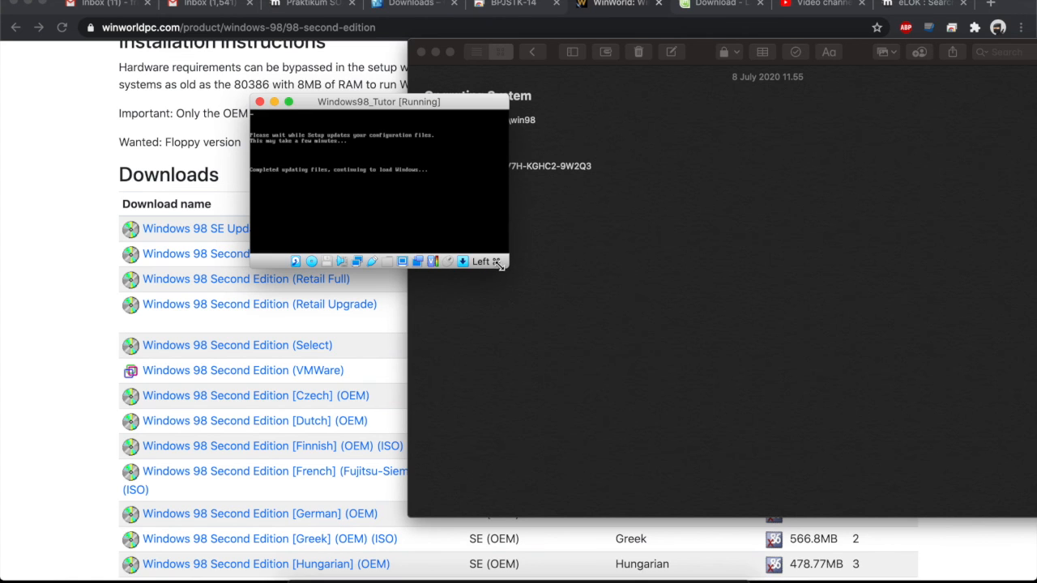
drag(508, 267, 670, 392)
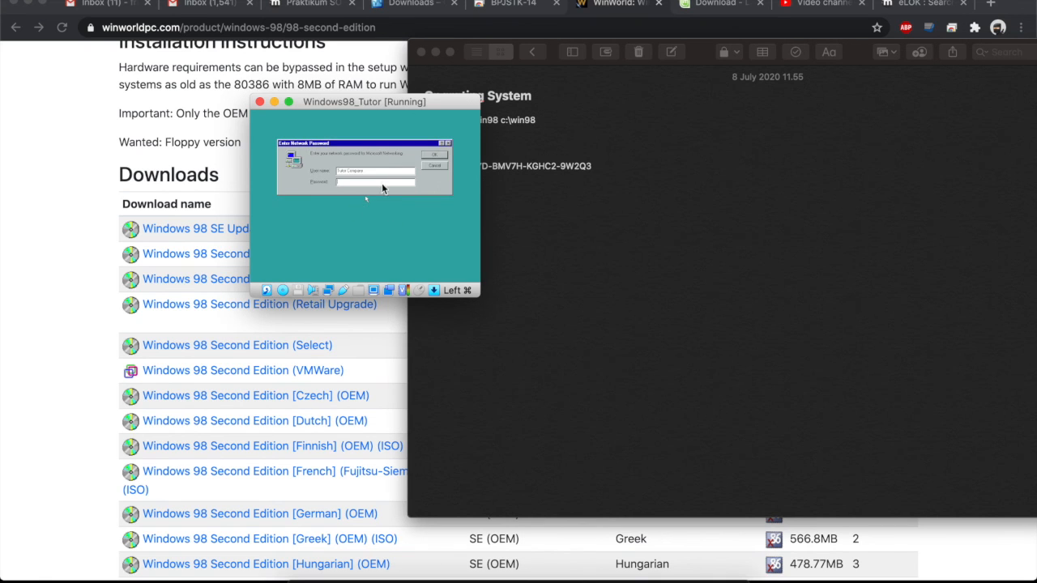
Accept the Enter Network Password and Set Windows Password prompts in the guest.
click(360, 185)
click(440, 154)
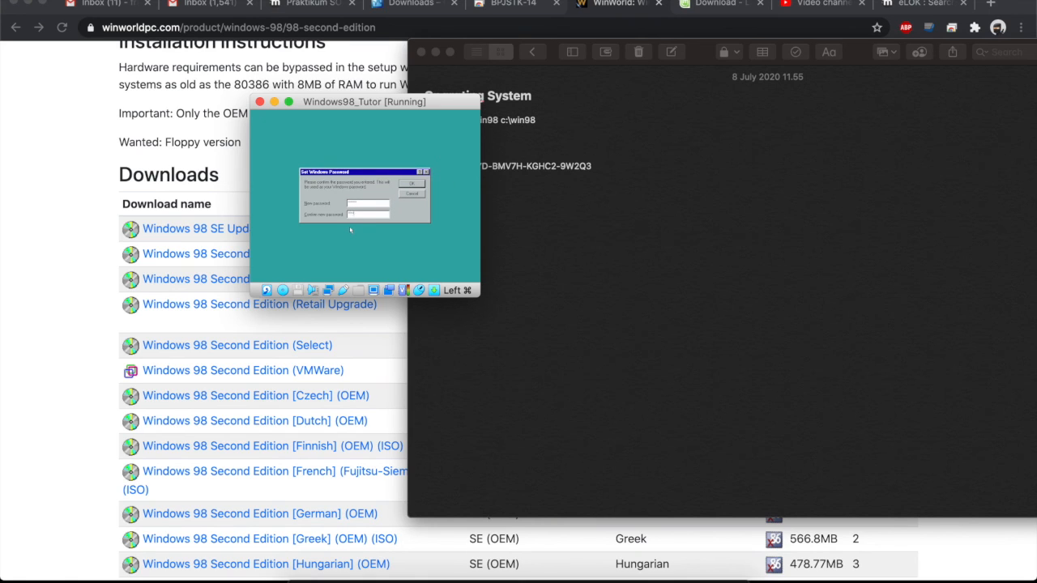
click(409, 183)
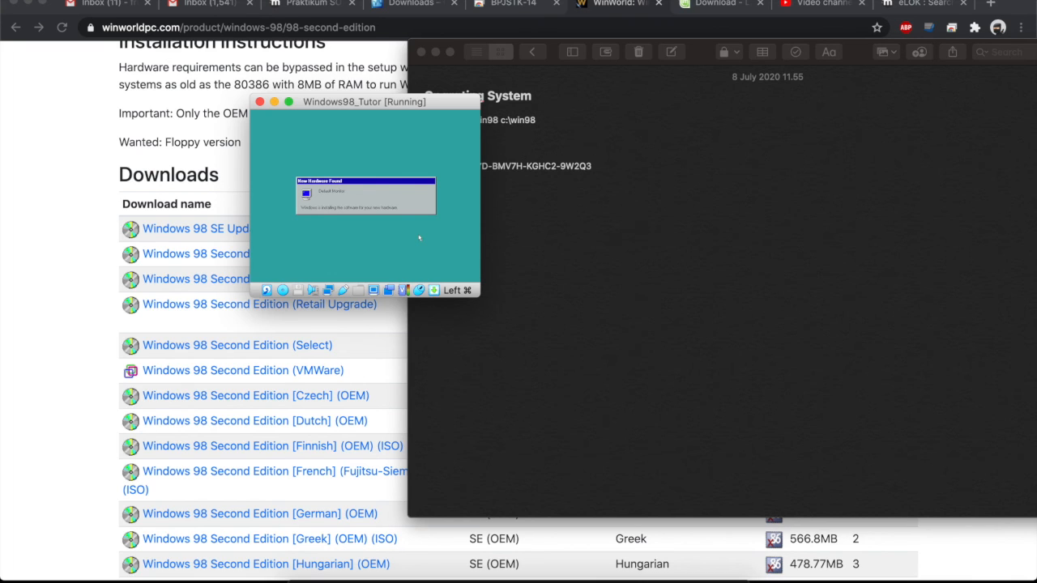
Enlarge the Windows 98 VM window while setup finishes updating system settings.
drag(481, 291, 628, 399)
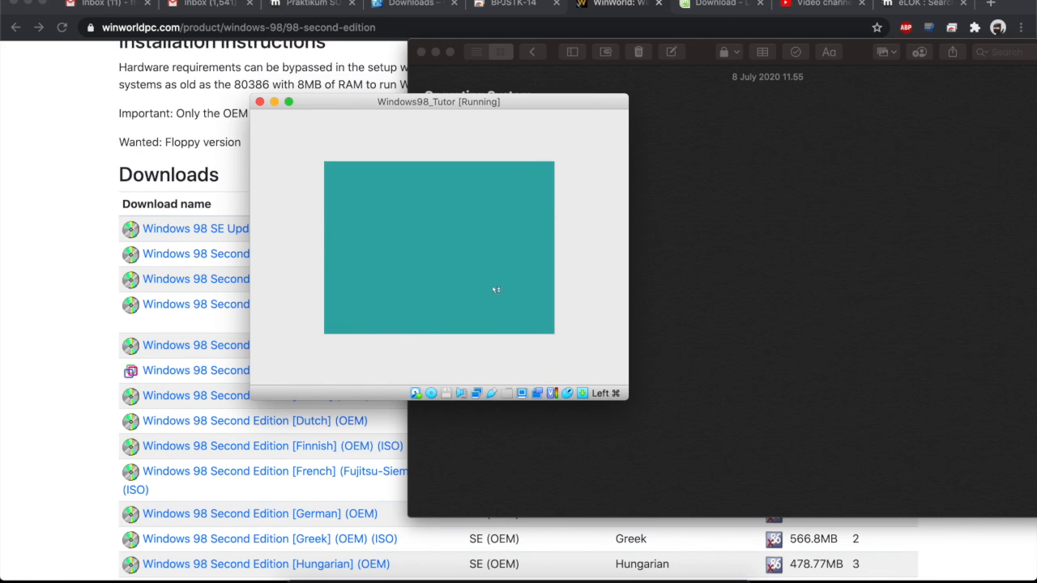